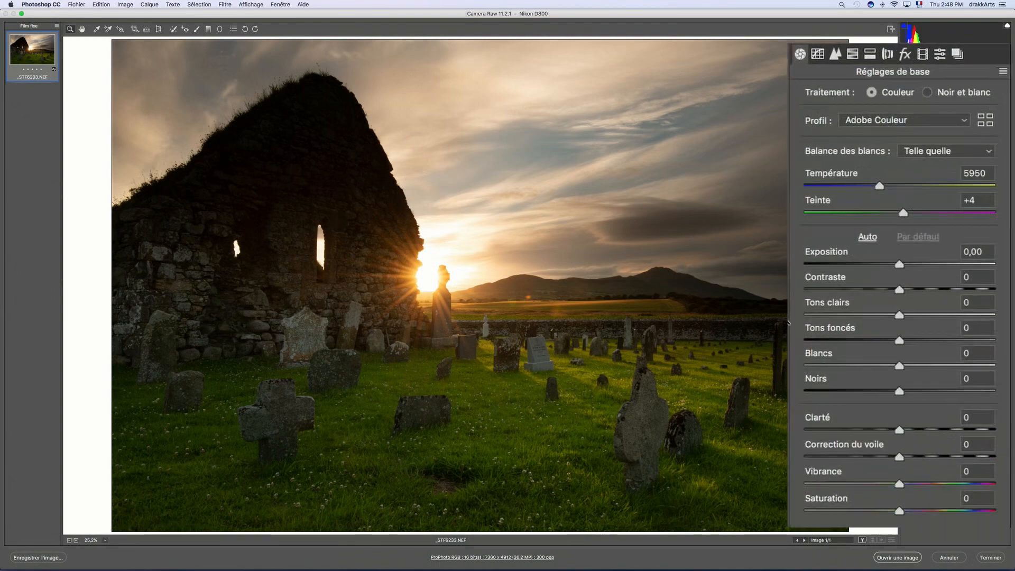
# Try an exposure of +2,50 on the raw photo and reset it to its default
pyautogui.moveTo(900, 262); pyautogui.dragTo(948, 263)
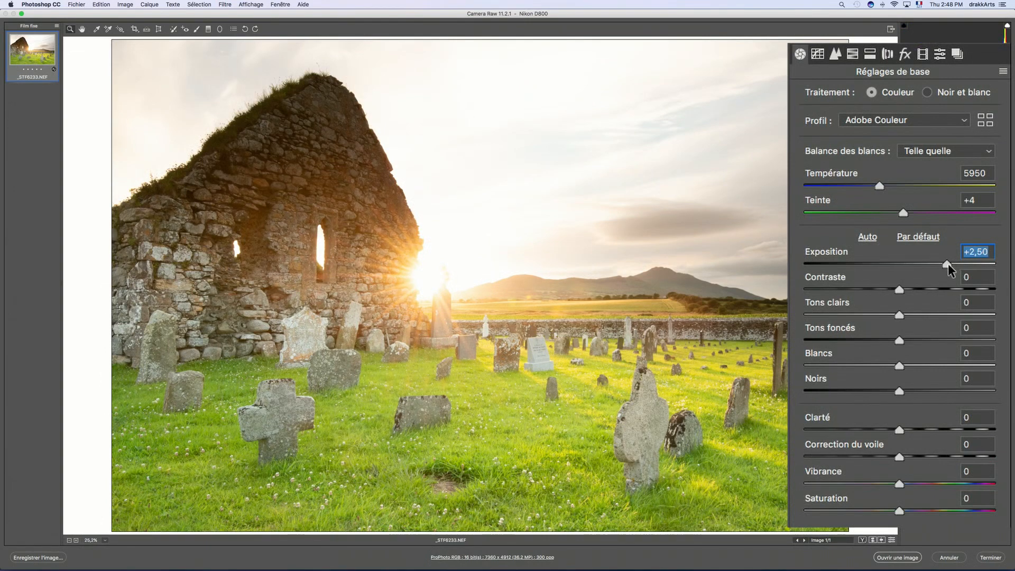
pyautogui.doubleClick(947, 264)
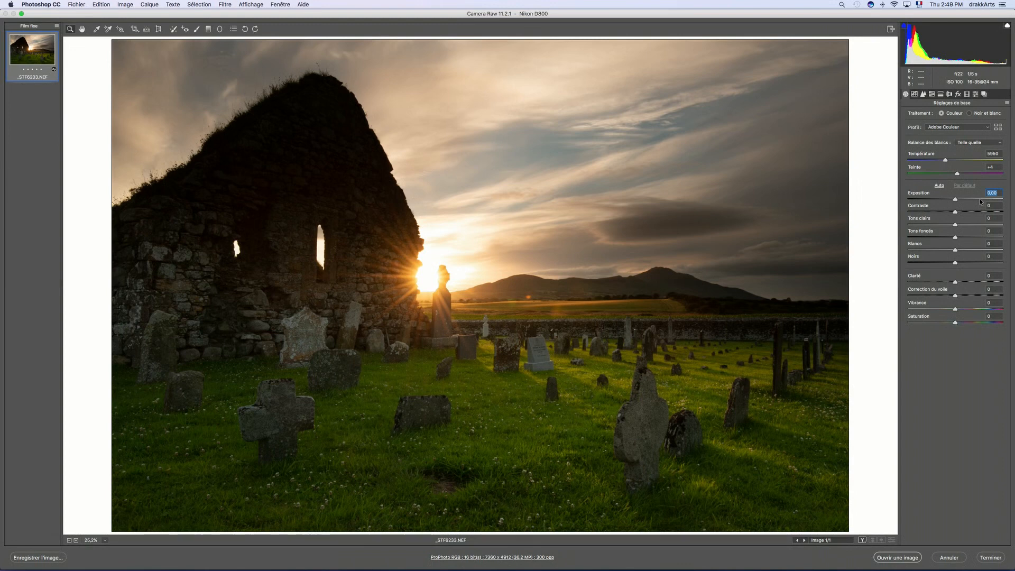
# Open the raw photo as a smart object and duplicate it as an independent new smart object via copy
pyautogui.press('shift')
pyautogui.keyDown('shift'); pyautogui.click(909, 557); pyautogui.keyUp('shift')
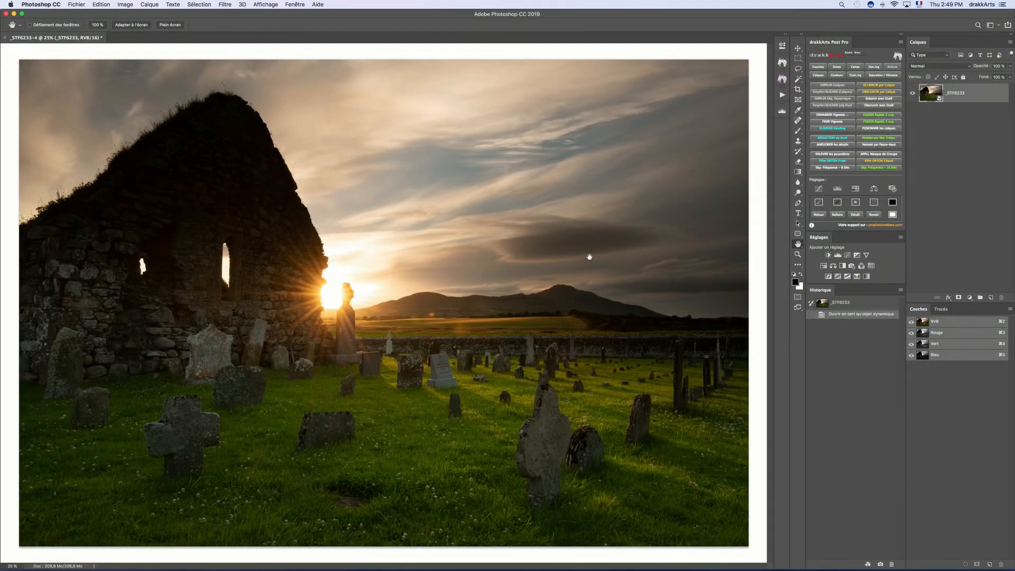
pyautogui.click(150, 5)
pyautogui.moveTo(233, 158)
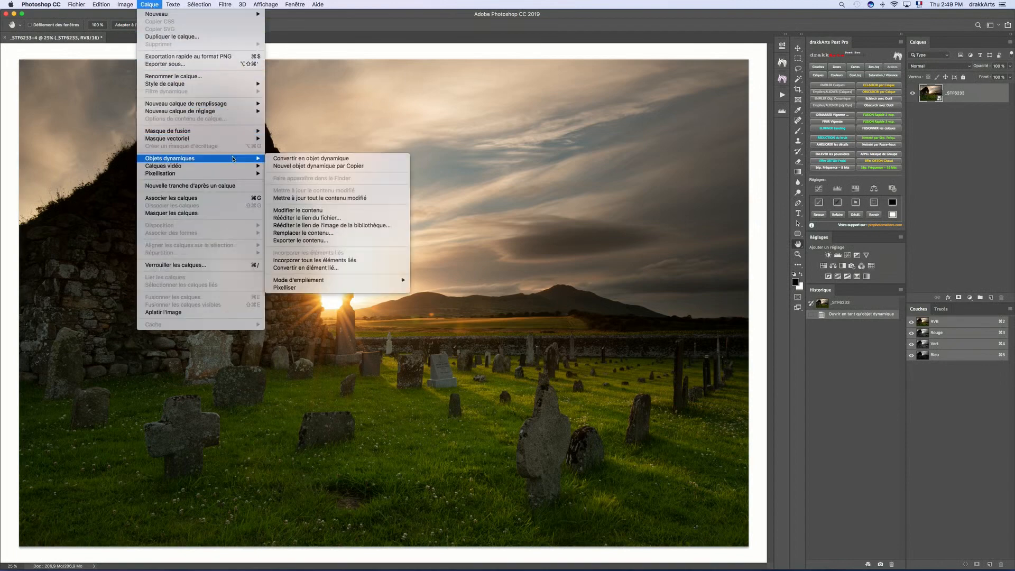
pyautogui.click(383, 167)
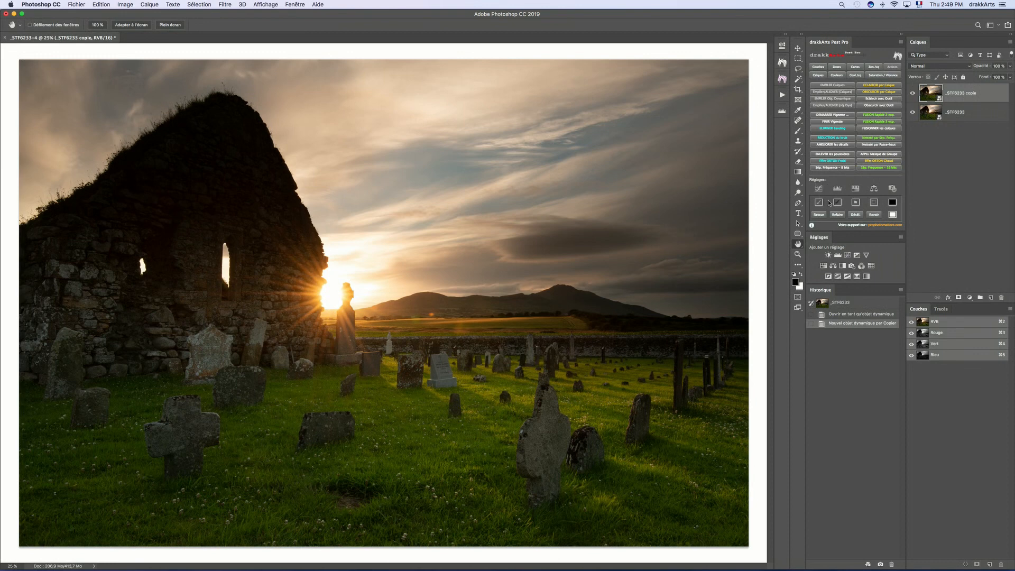
# Preview the RGB Darks luminosity masks from level 1 to 4 and end the mask preview
pyautogui.click(824, 66)
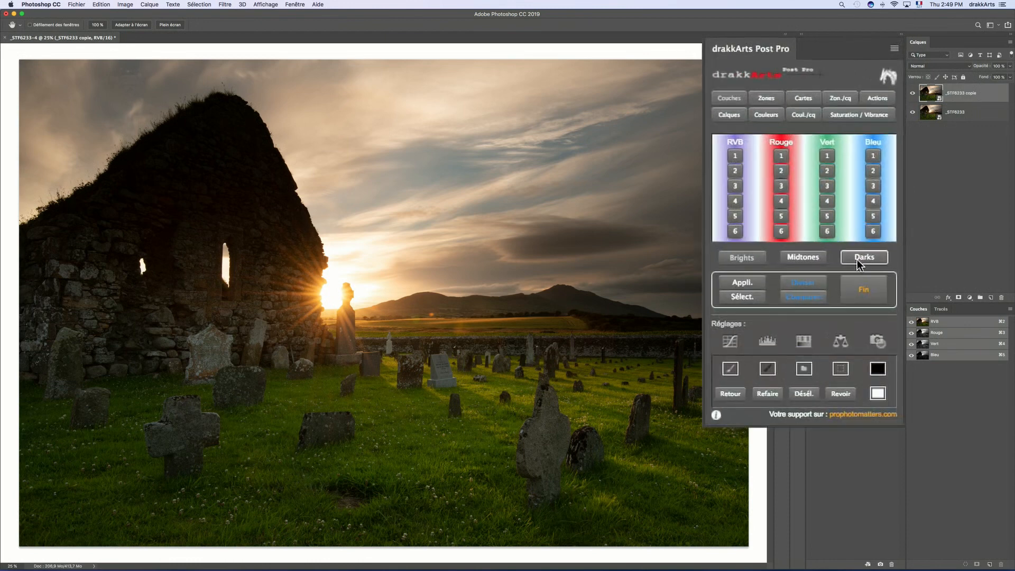
pyautogui.click(858, 258)
pyautogui.click(734, 156)
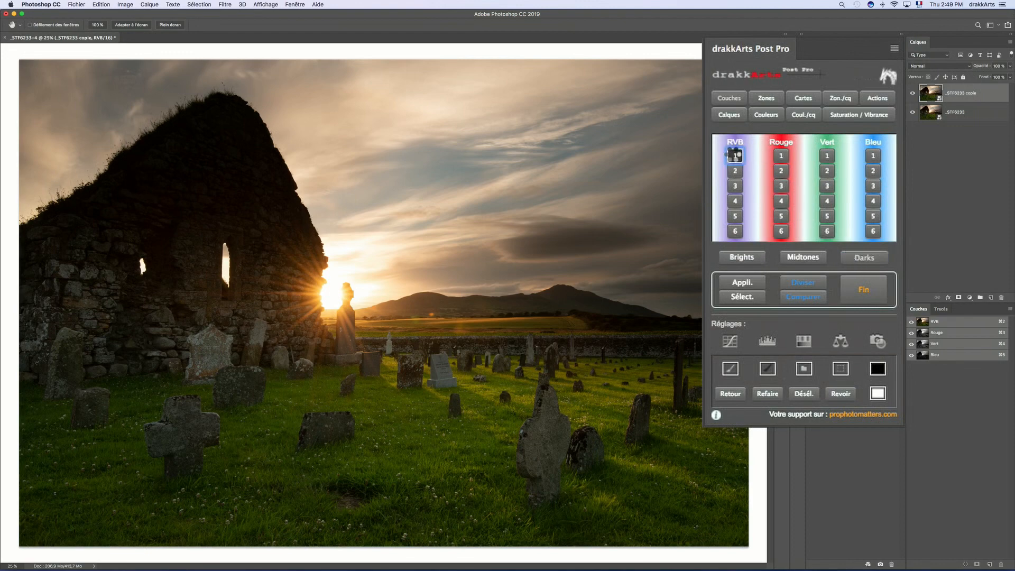
pyautogui.click(735, 170)
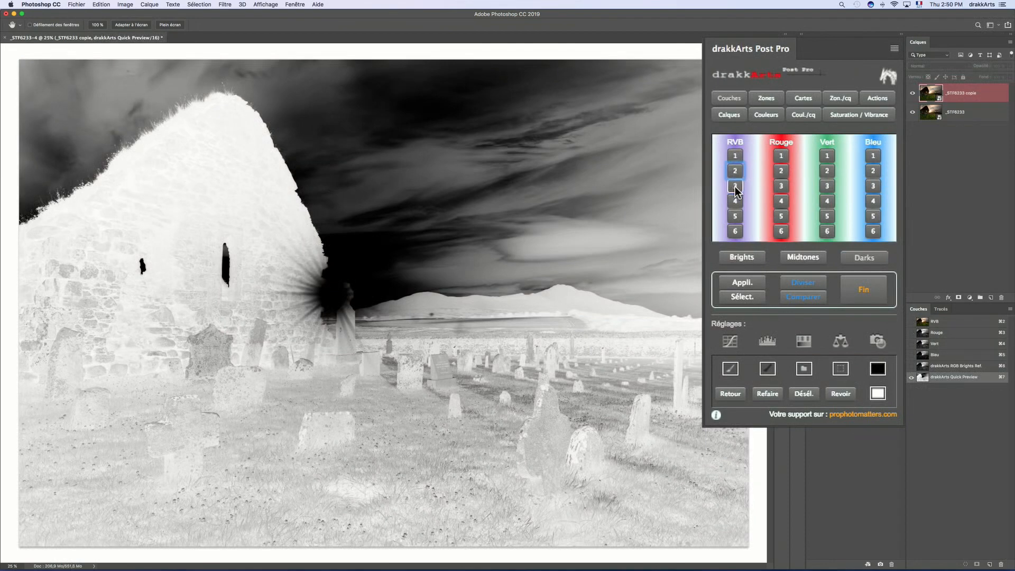
pyautogui.click(735, 186)
pyautogui.click(736, 202)
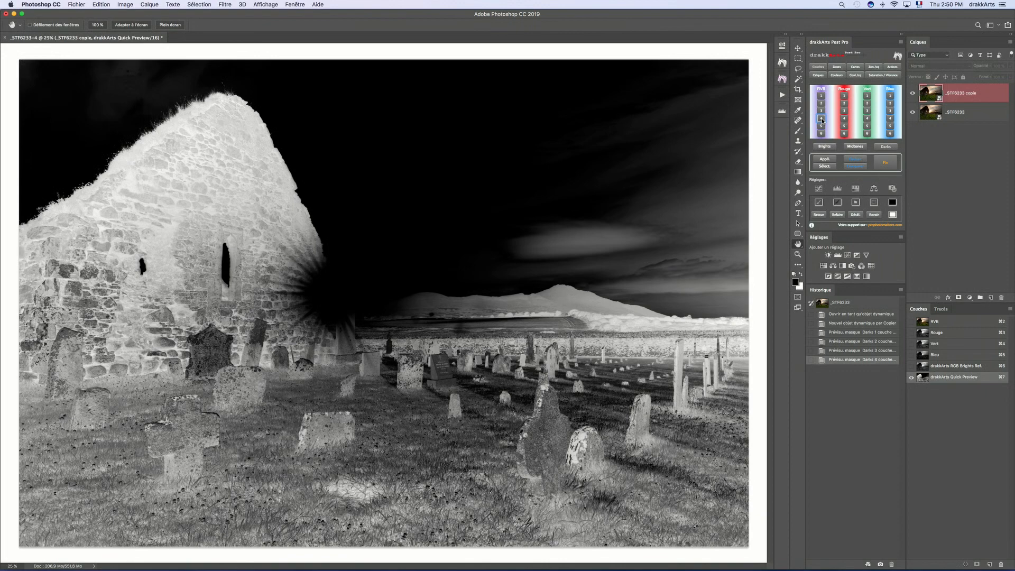
pyautogui.click(887, 164)
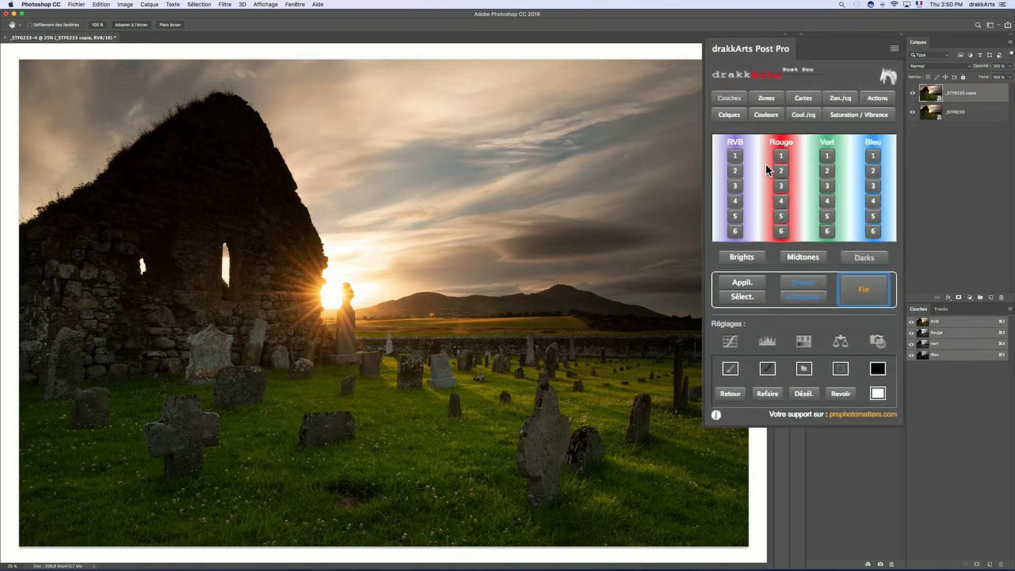
# Generate a tonal colour map of the photo from the RGB channel
pyautogui.click(799, 97)
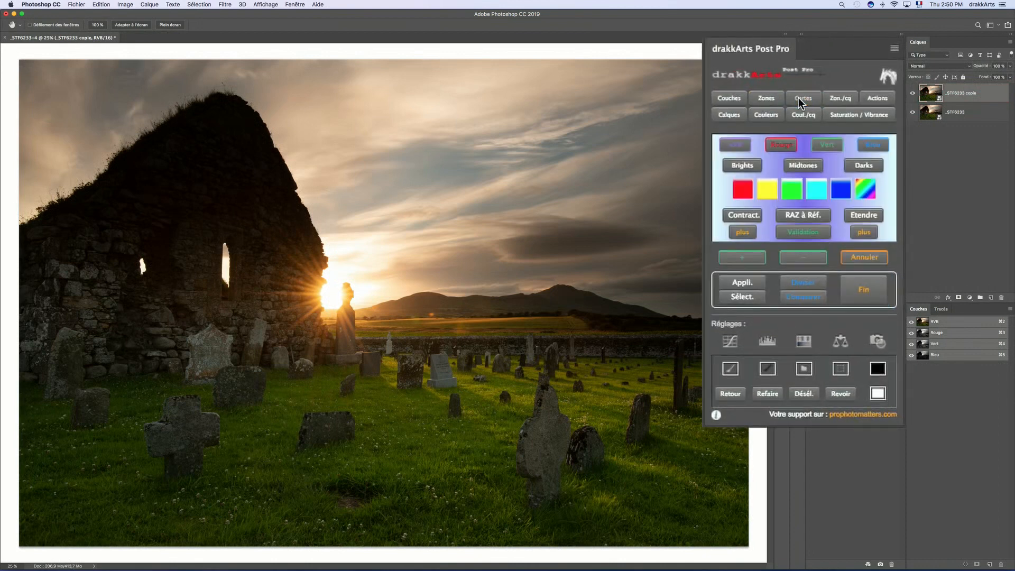
pyautogui.click(737, 145)
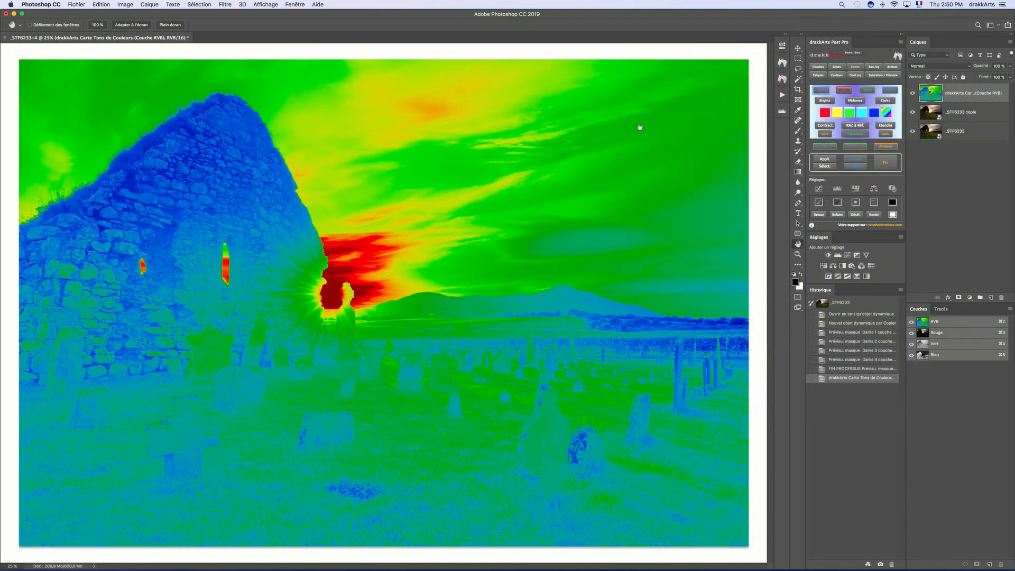
# Examine the colour map at 100 % around the setting sun and across the ruin's stone wall
pyautogui.doubleClick(798, 255)
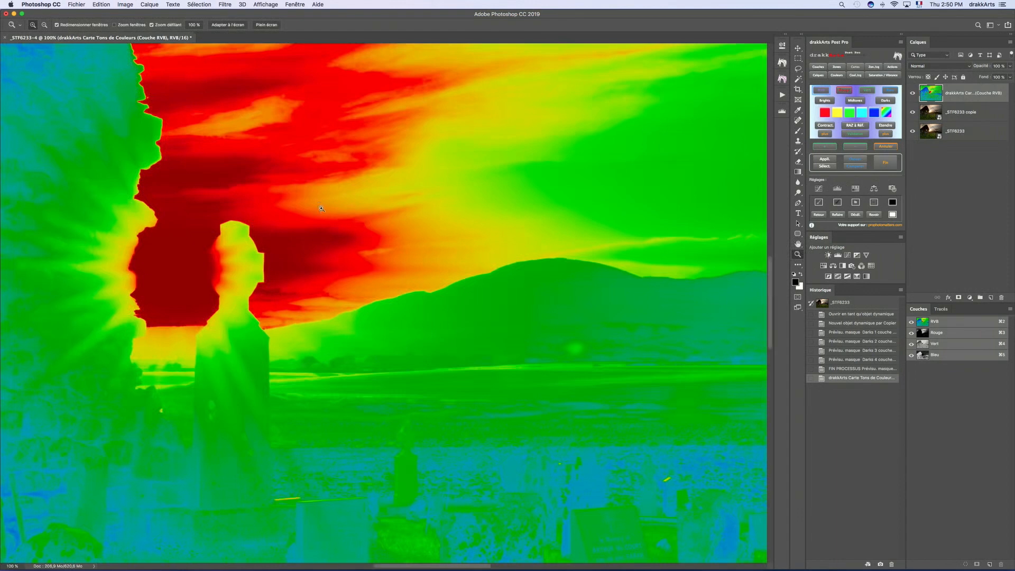
pyautogui.moveTo(309, 198); pyautogui.dragTo(537, 333)
pyautogui.moveTo(266, 202); pyautogui.dragTo(479, 312)
pyautogui.moveTo(356, 183); pyautogui.dragTo(564, 351)
pyautogui.moveTo(481, 172); pyautogui.dragTo(541, 290)
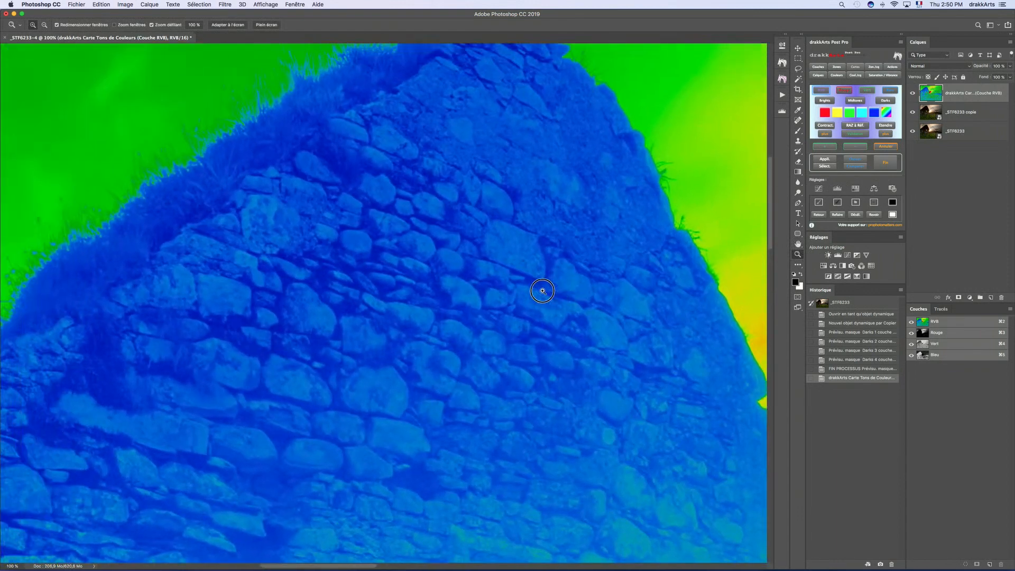
pyautogui.doubleClick(799, 245)
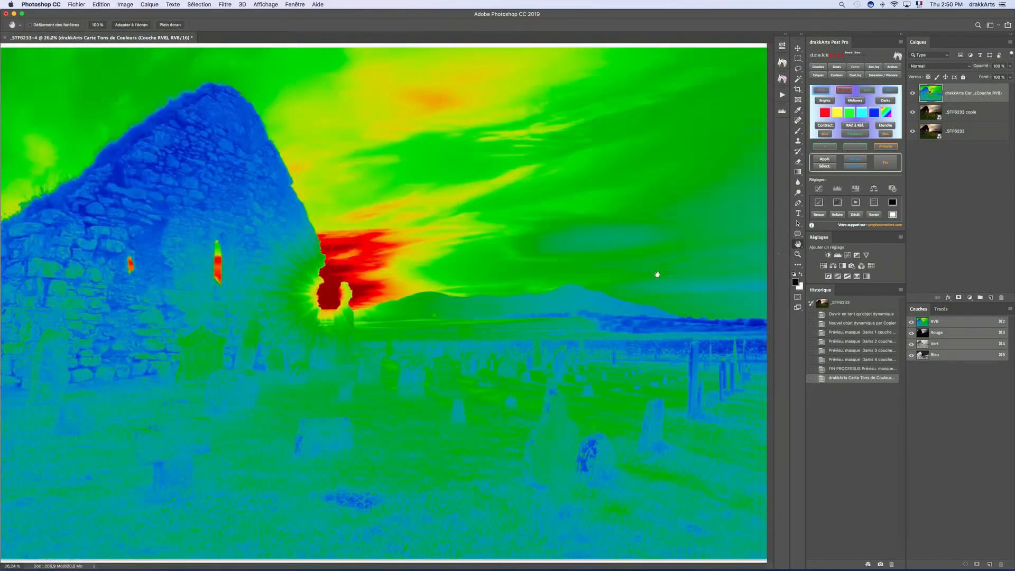
pyautogui.keyDown('alt'); pyautogui.click(464, 243); pyautogui.keyUp('alt')
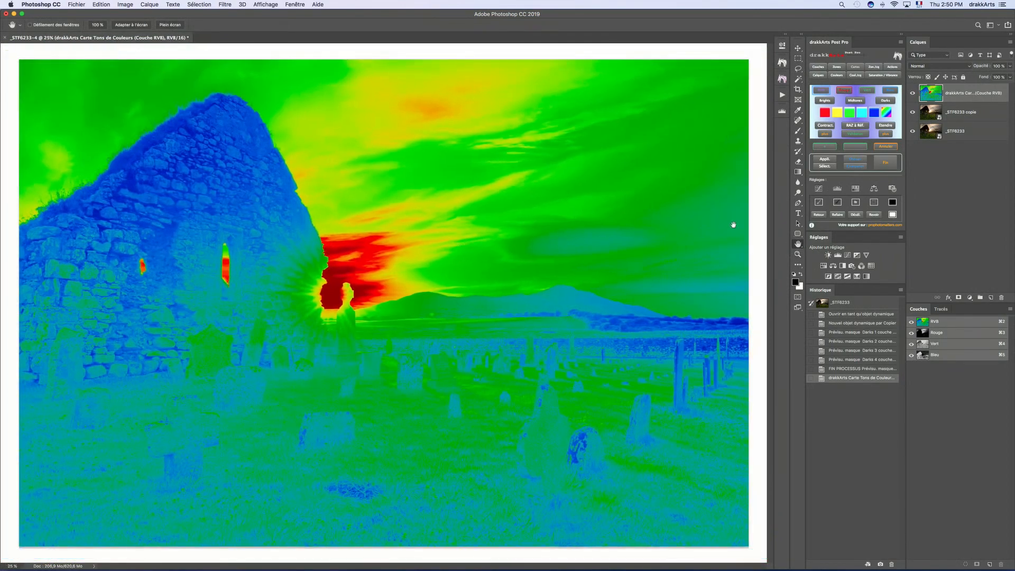
# Build a tonal zone mask from the map's blue tones, adding cyan and a dark blue sampled from the ruin's upper edge
pyautogui.click(841, 190)
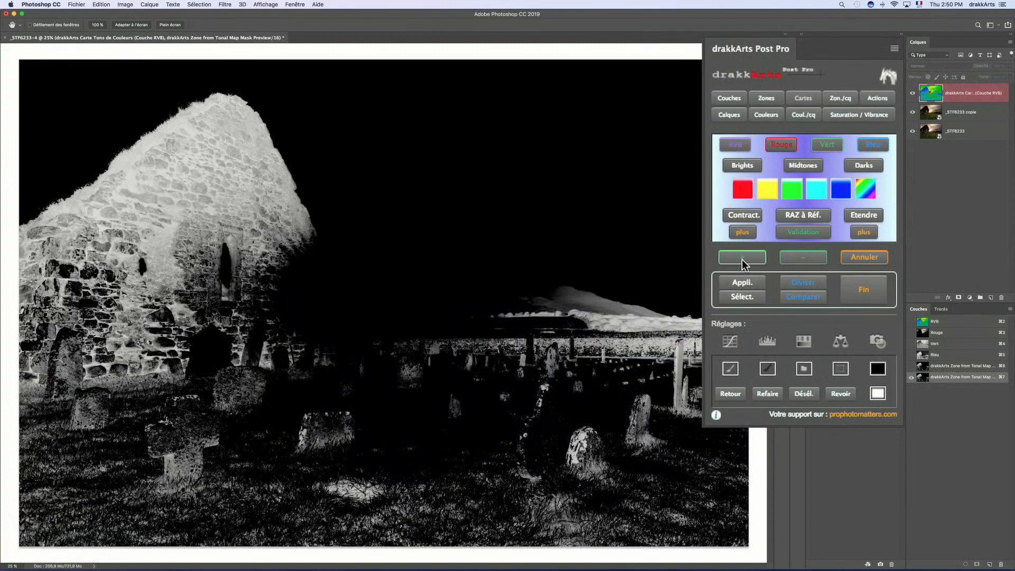
pyautogui.click(819, 191)
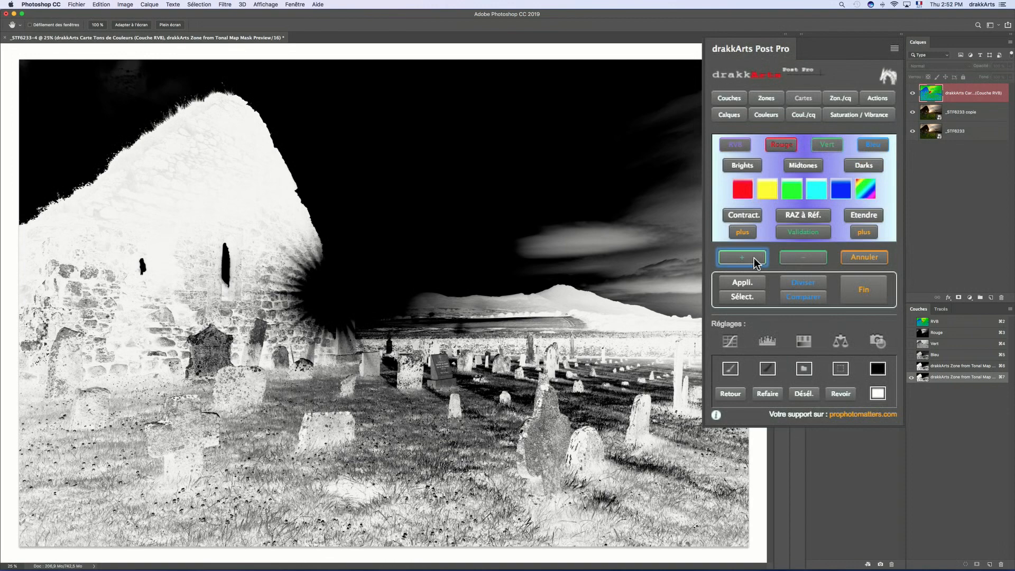
pyautogui.click(866, 190)
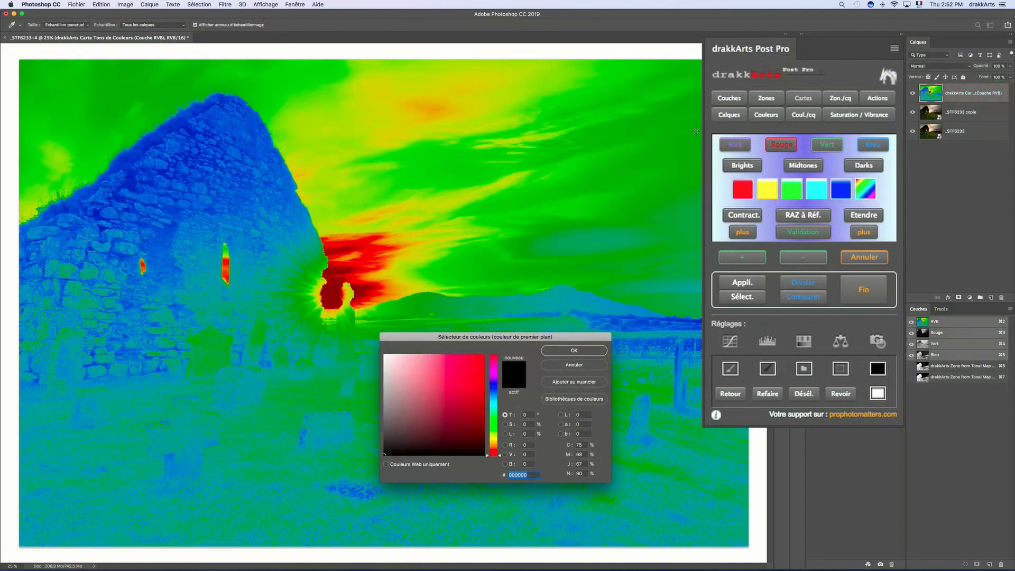
pyautogui.click(193, 133)
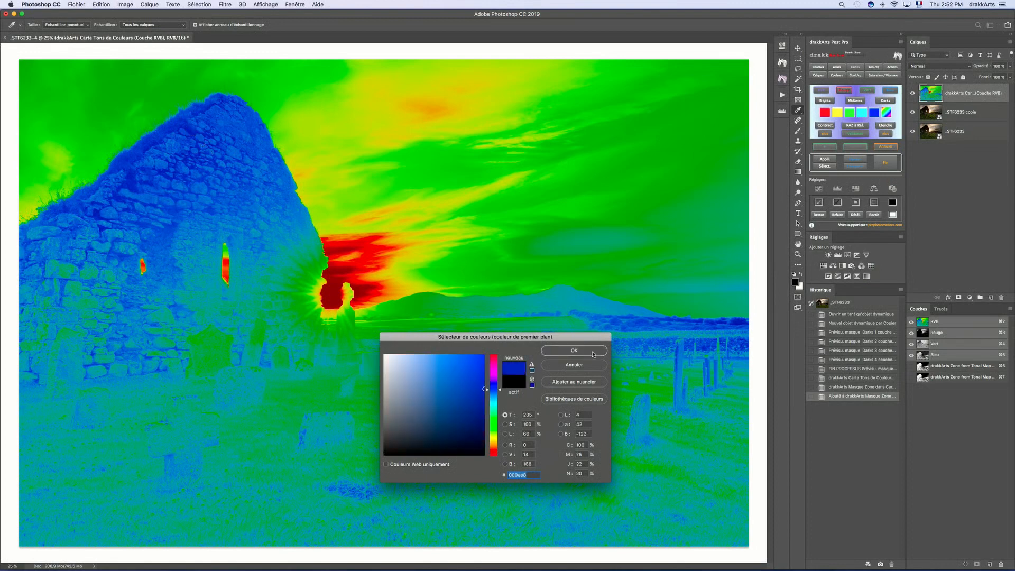
pyautogui.click(574, 350)
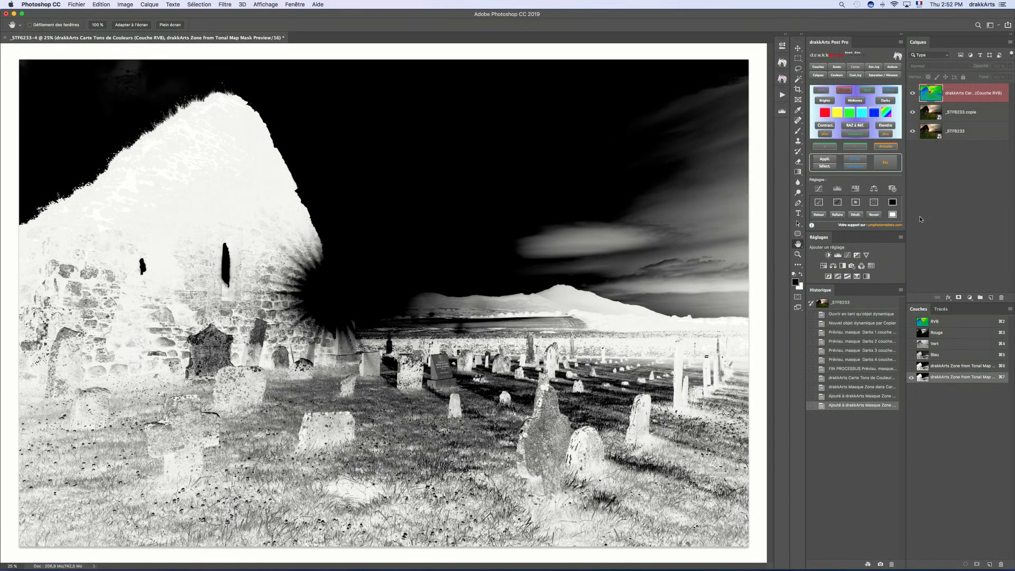
# Apply the tonal zone mask to the _STF6233 copie layer and finish the mask process
pyautogui.click(956, 110)
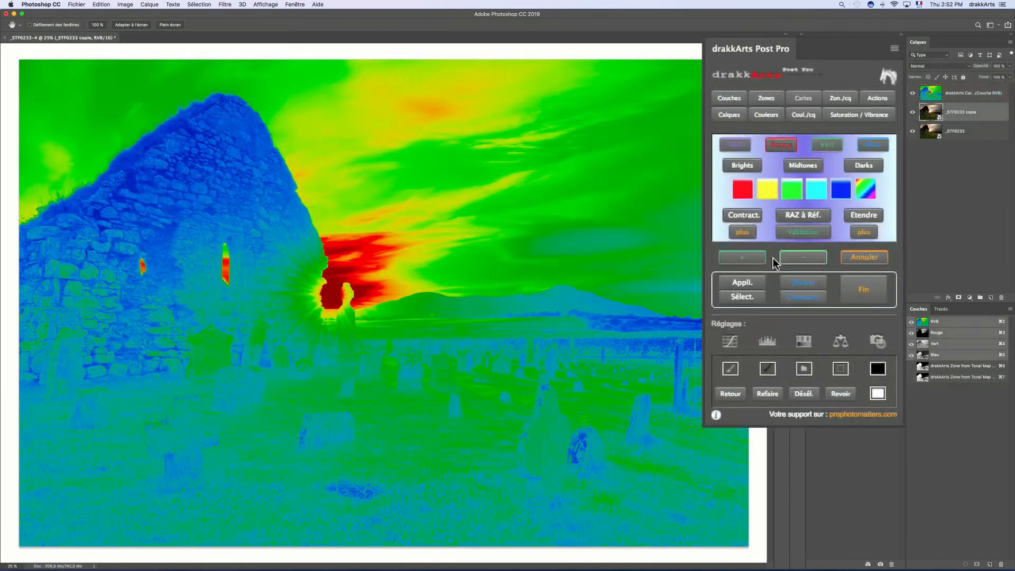
pyautogui.click(830, 158)
pyautogui.click(870, 220)
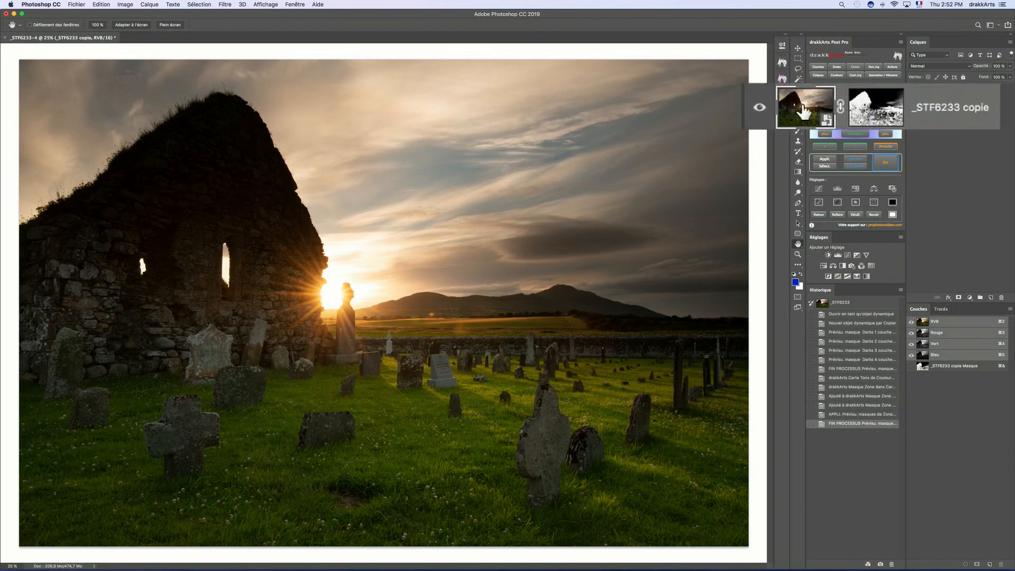
# Edit the raw settings of the masked smart object copy, setting exposure to +2,97 and contrast to +30
pyautogui.doubleClick(931, 93)
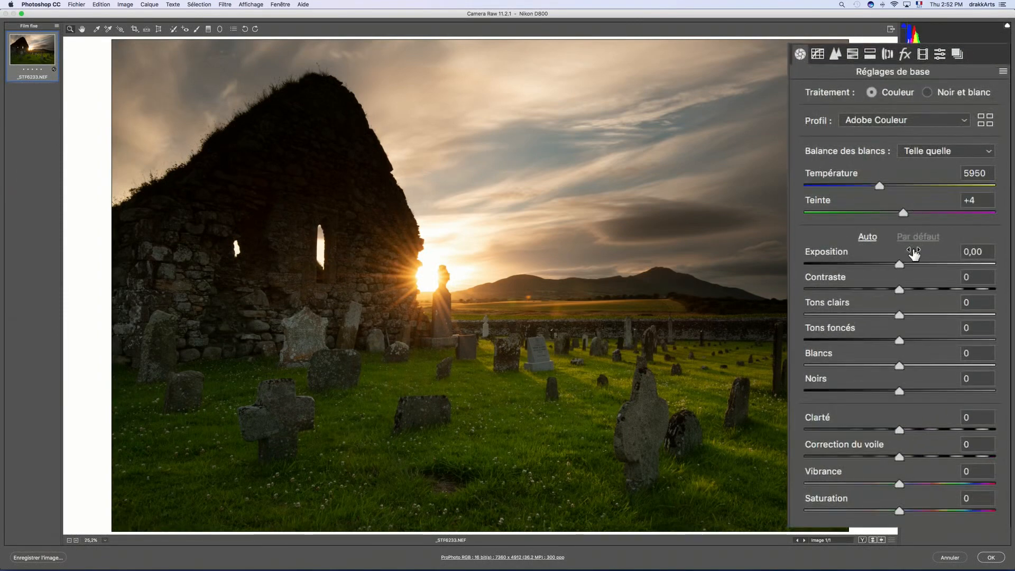
pyautogui.moveTo(913, 254); pyautogui.dragTo(959, 252)
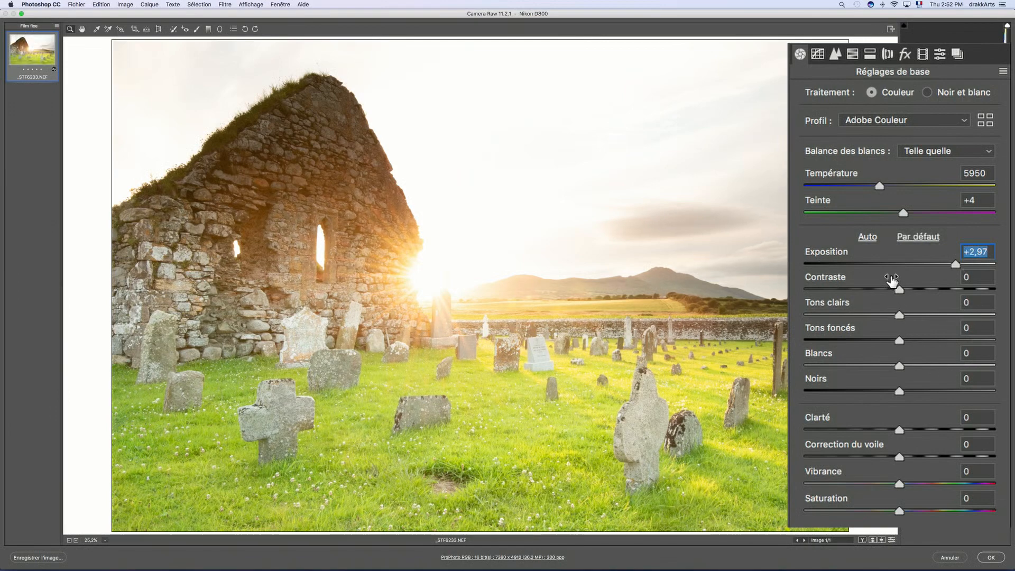
pyautogui.moveTo(892, 278); pyautogui.dragTo(917, 278)
pyautogui.moveTo(916, 279); pyautogui.dragTo(915, 278)
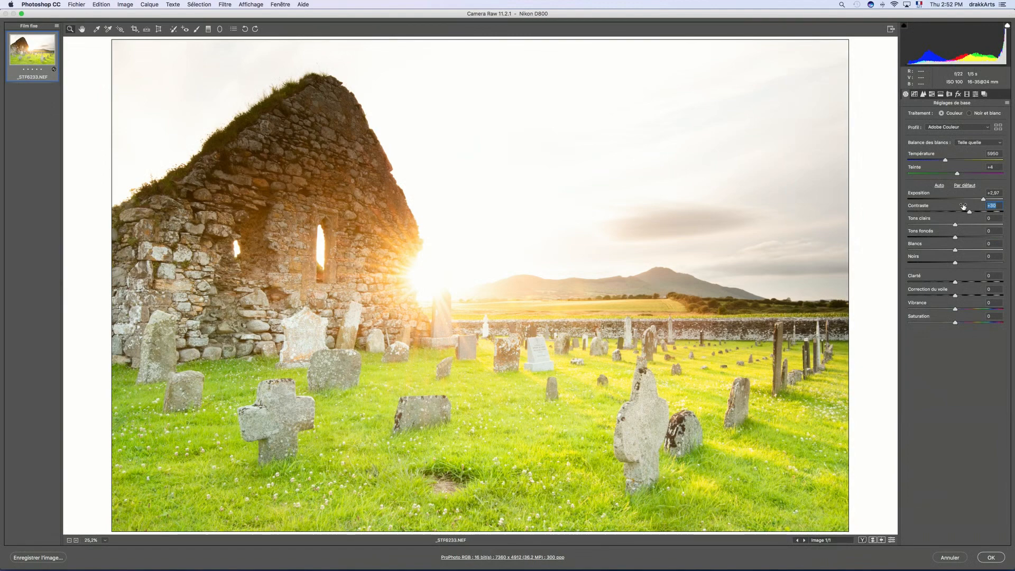
pyautogui.click(991, 558)
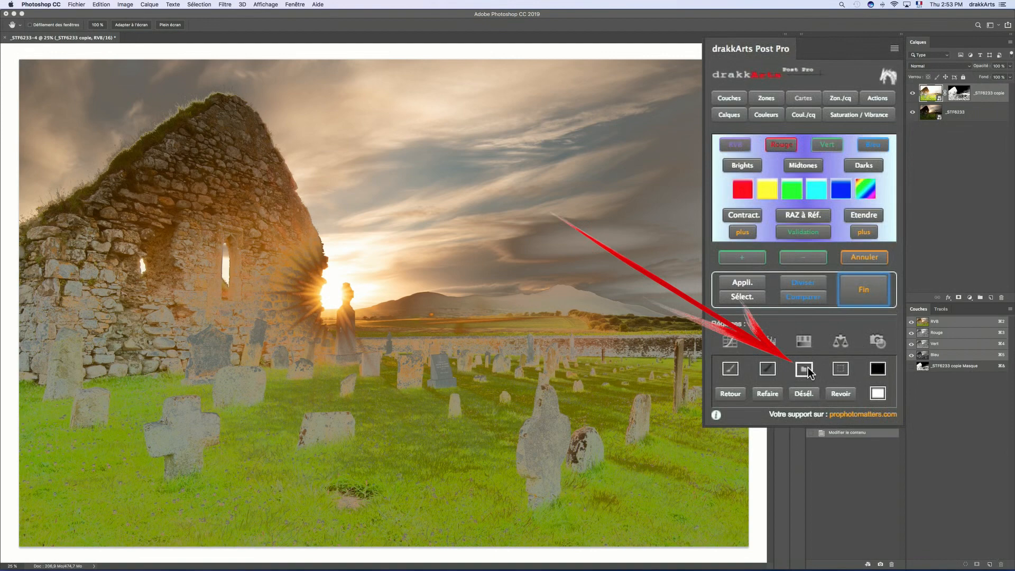
# Place the brightened layer in a black-masked reveal group and paint the ruin into its mask with a white brush at 50 % opacity
pyautogui.click(808, 367)
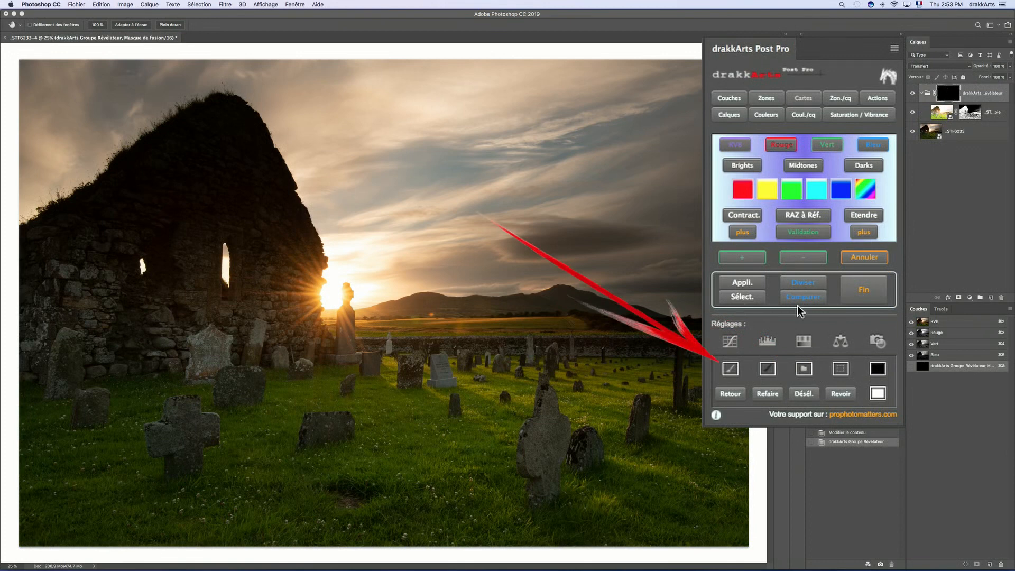
pyautogui.click(819, 202)
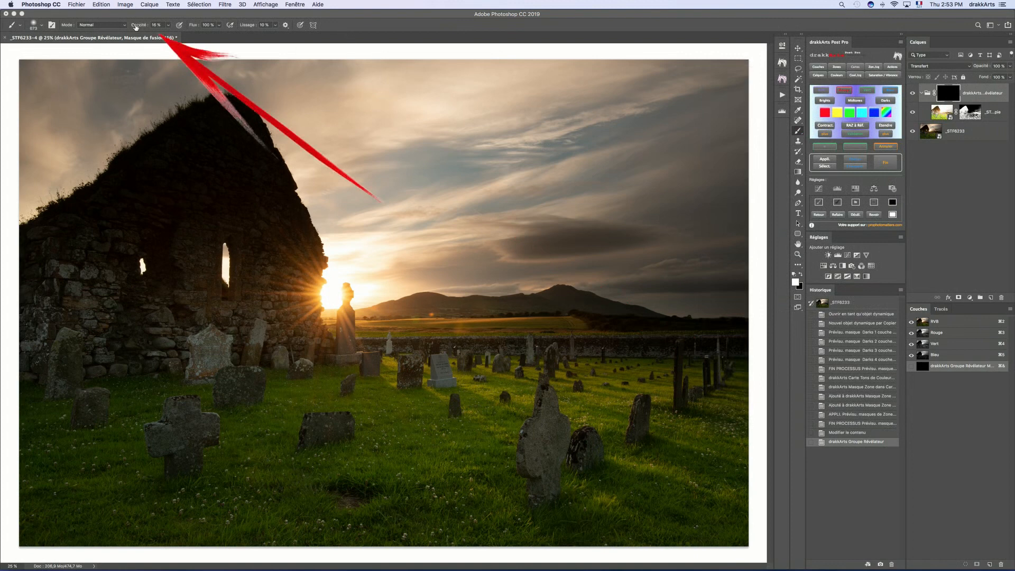
pyautogui.moveTo(136, 27); pyautogui.dragTo(148, 28)
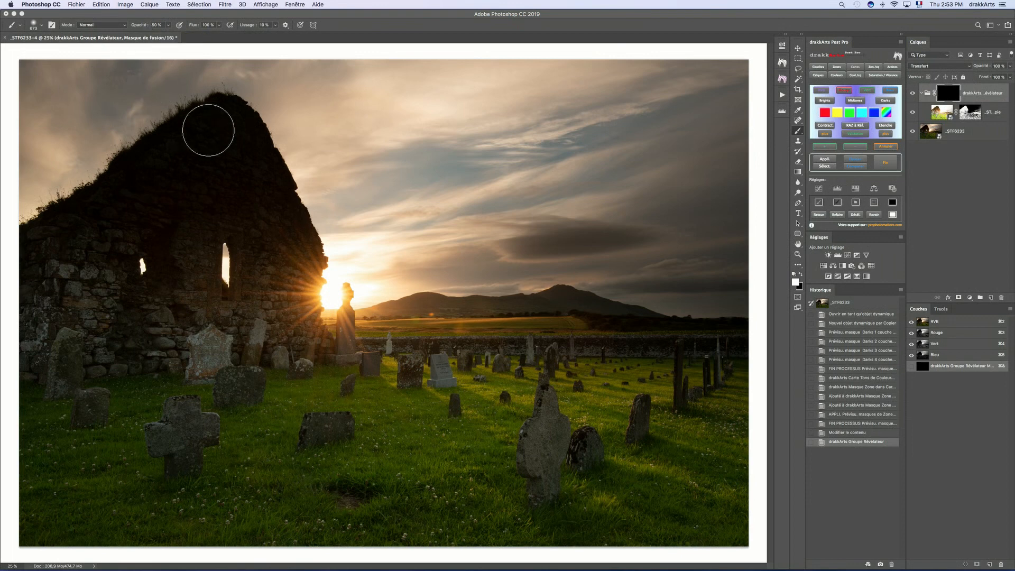
pyautogui.moveTo(213, 129)
pyautogui.mouseDown()
pyautogui.moveTo(77, 197)
pyautogui.moveTo(183, 176)
pyautogui.moveTo(196, 196)
pyautogui.moveTo(240, 138)
pyautogui.moveTo(301, 222)
pyautogui.moveTo(179, 227)
pyautogui.moveTo(106, 206)
pyautogui.moveTo(46, 216)
pyautogui.moveTo(309, 226)
pyautogui.moveTo(260, 143)
pyautogui.moveTo(86, 192)
pyautogui.moveTo(14, 225)
pyautogui.moveTo(79, 209)
pyautogui.mouseUp()
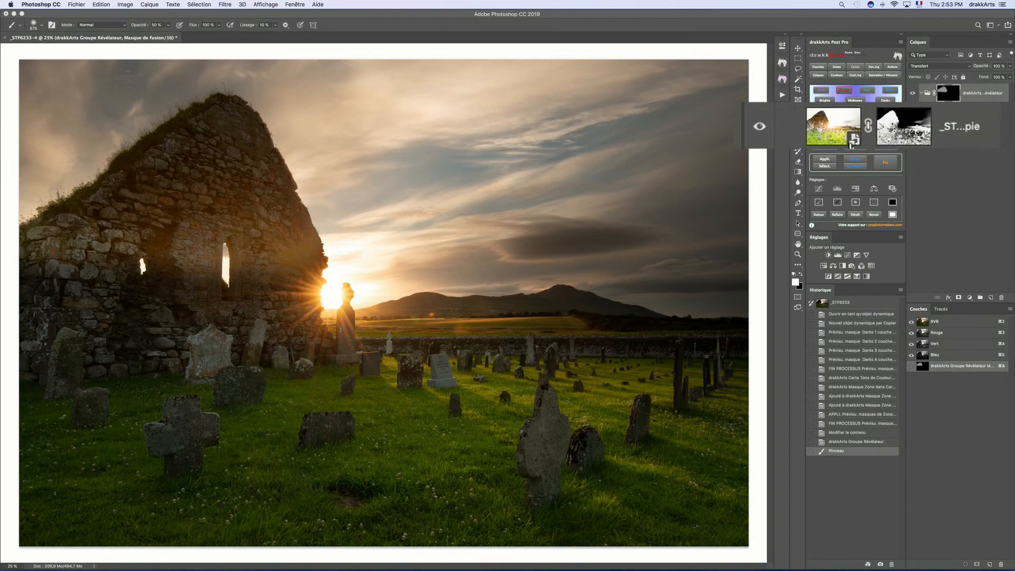
# Readjust the raw settings of the brightened smart object, setting exposure to +2,33 and contrast to +38
pyautogui.doubleClick(849, 134)
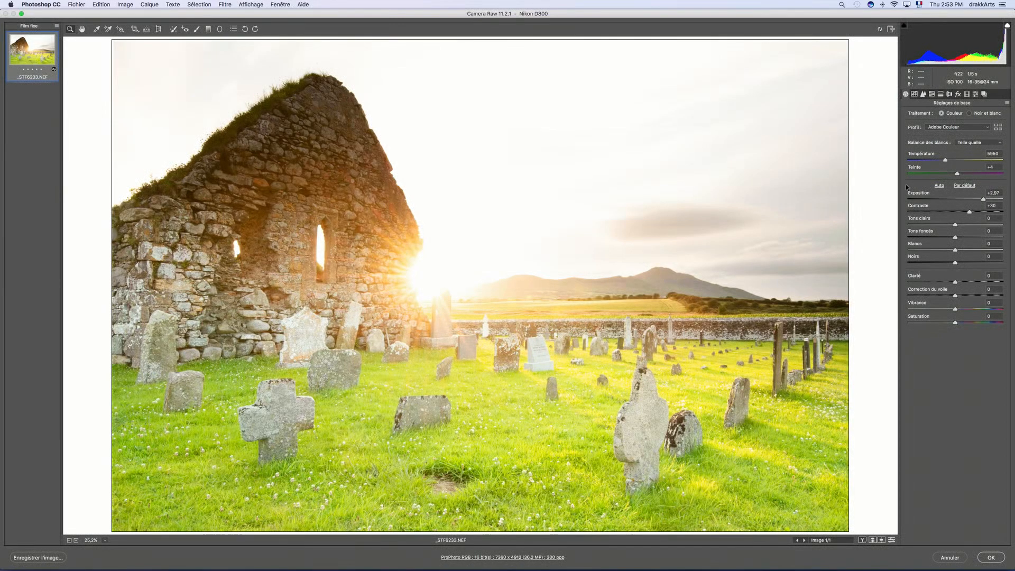
pyautogui.click(974, 198)
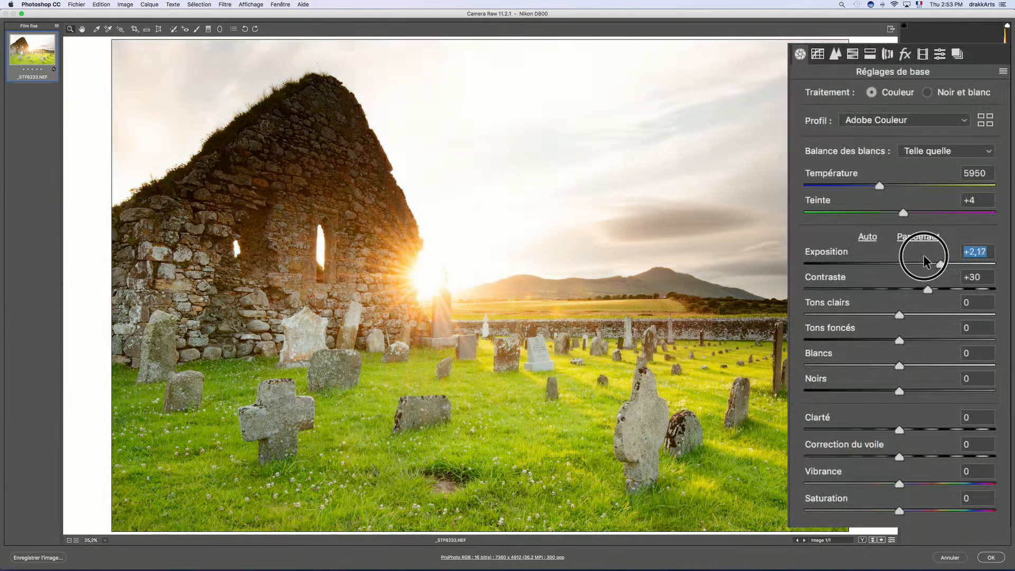
pyautogui.moveTo(921, 256); pyautogui.dragTo(920, 281)
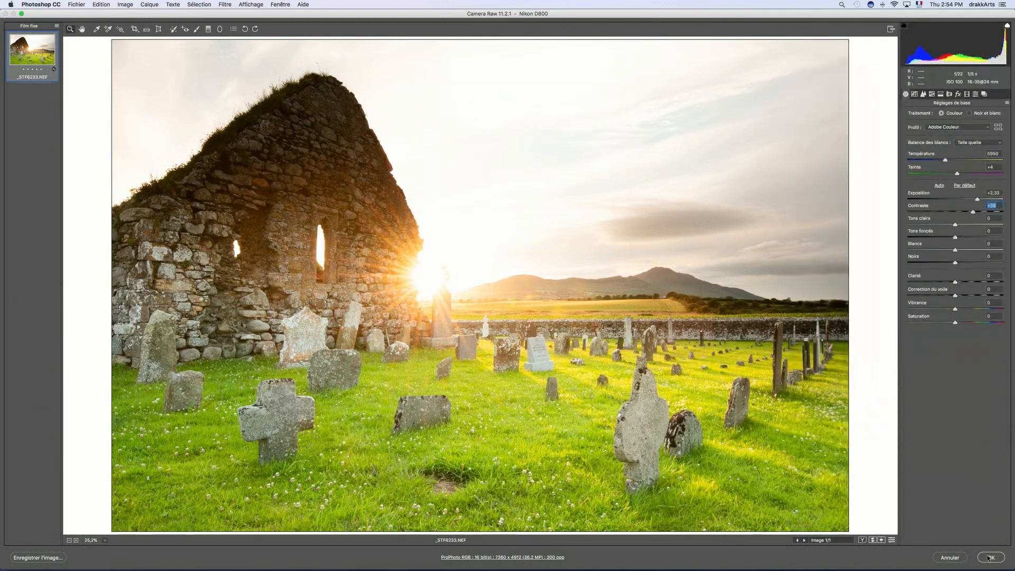
pyautogui.click(988, 558)
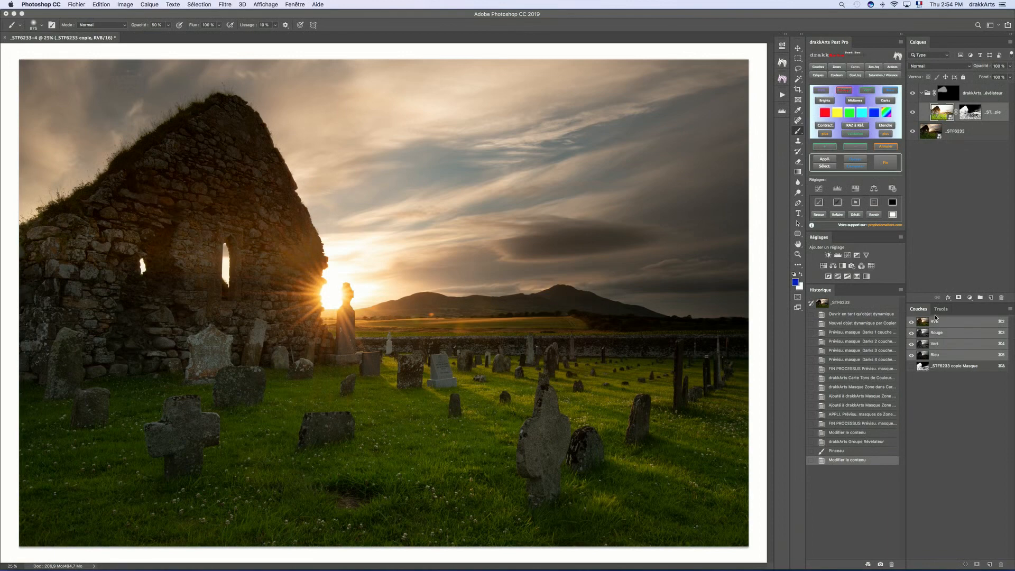
# Refine the reveal group's mask over the ruin with black and white brush strokes at 25 % opacity
pyautogui.click(949, 95)
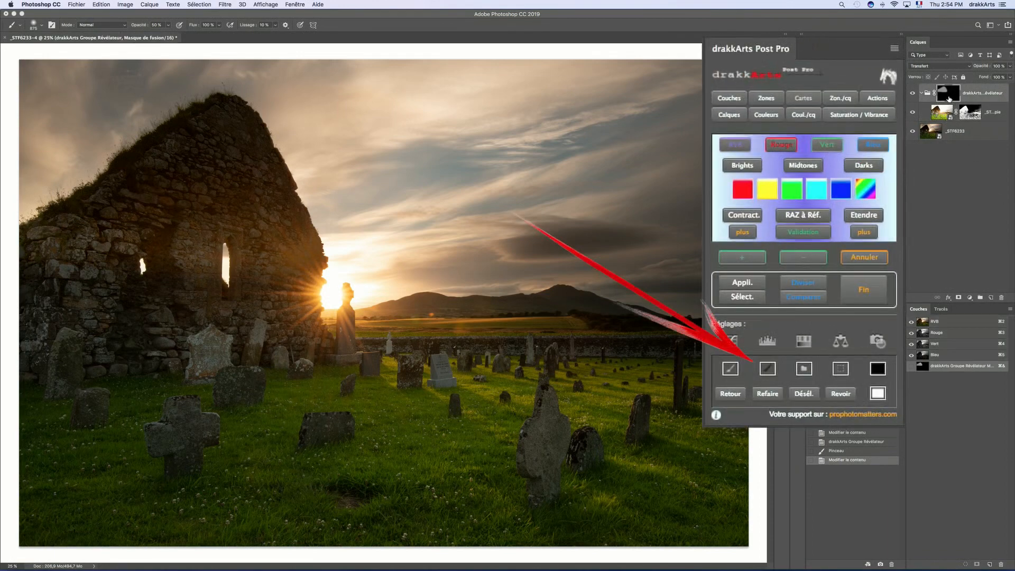
pyautogui.click(767, 368)
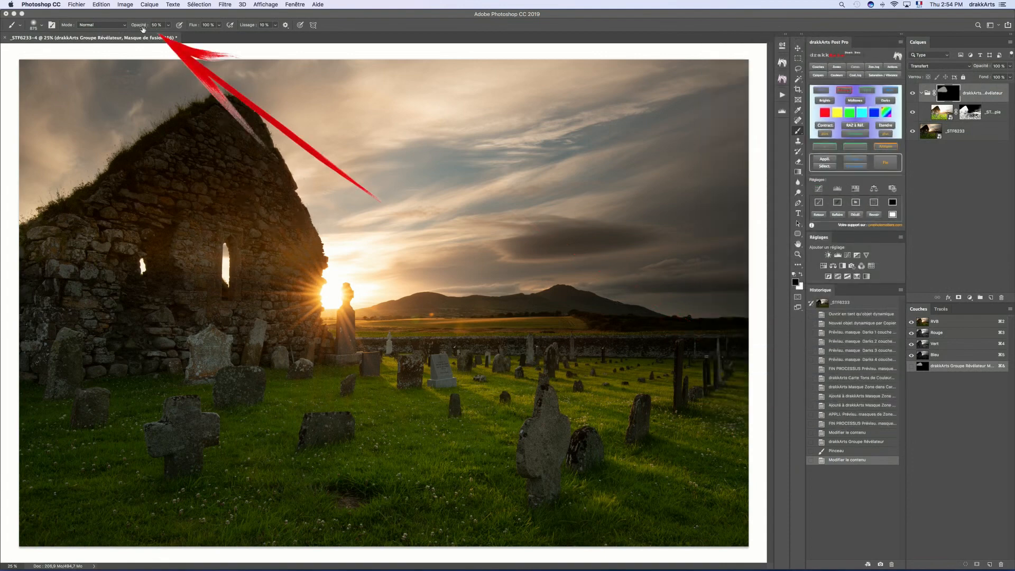
pyautogui.moveTo(143, 29); pyautogui.dragTo(132, 27)
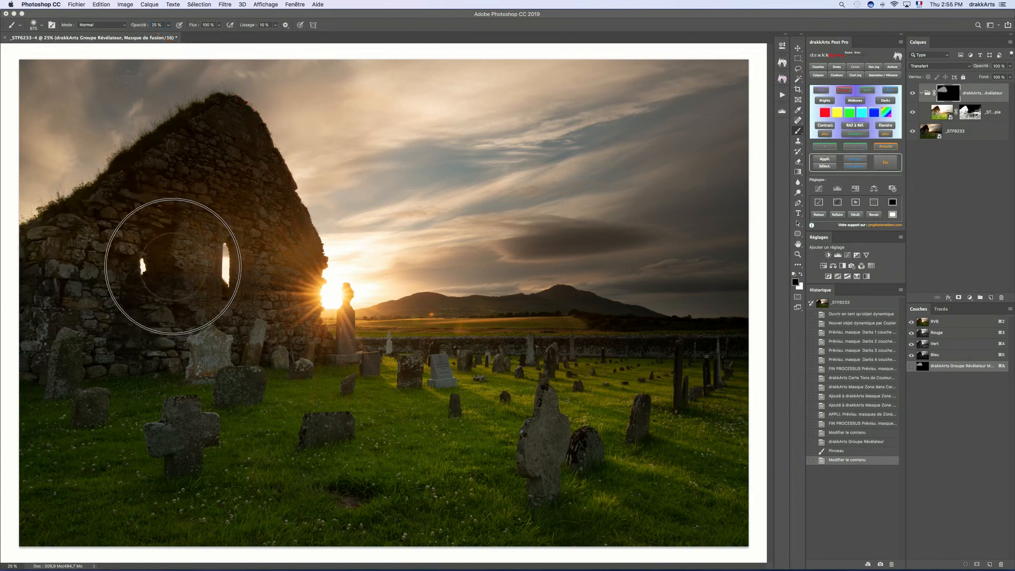
pyautogui.moveTo(215, 254); pyautogui.dragTo(37, 232)
pyautogui.moveTo(313, 249)
pyautogui.mouseDown()
pyautogui.moveTo(294, 263)
pyautogui.moveTo(303, 251)
pyautogui.moveTo(294, 235)
pyautogui.moveTo(309, 260)
pyautogui.moveTo(293, 267)
pyautogui.moveTo(257, 260)
pyautogui.moveTo(294, 242)
pyautogui.moveTo(317, 247)
pyautogui.moveTo(296, 261)
pyautogui.moveTo(294, 242)
pyautogui.moveTo(217, 248)
pyautogui.mouseUp()
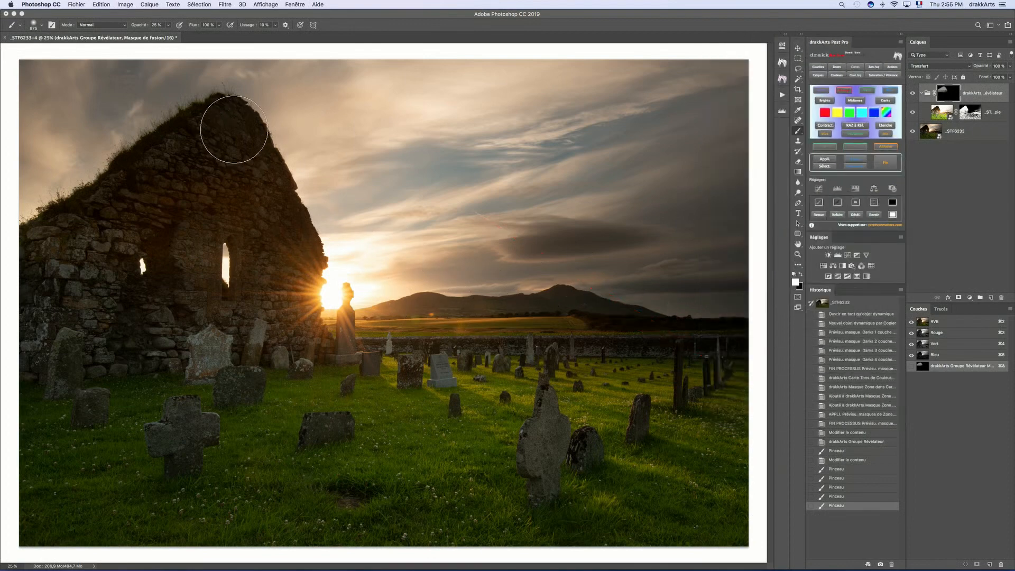
pyautogui.moveTo(232, 129)
pyautogui.mouseDown()
pyautogui.moveTo(119, 188)
pyautogui.moveTo(241, 172)
pyautogui.moveTo(251, 141)
pyautogui.moveTo(294, 197)
pyautogui.moveTo(249, 136)
pyautogui.moveTo(156, 162)
pyautogui.moveTo(240, 168)
pyautogui.moveTo(238, 118)
pyautogui.moveTo(279, 177)
pyautogui.moveTo(178, 159)
pyautogui.moveTo(124, 182)
pyautogui.moveTo(244, 165)
pyautogui.mouseUp()
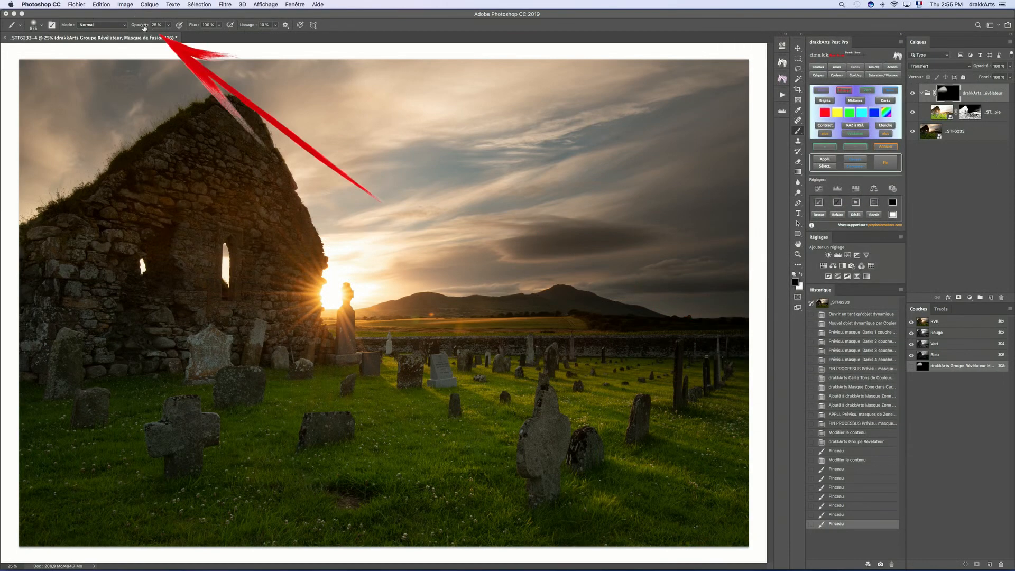
# Soften the mask over the ruin's wall with a black brush at 14 % opacity, and compare with the reveal group hidden
pyautogui.moveTo(146, 28); pyautogui.dragTo(139, 27)
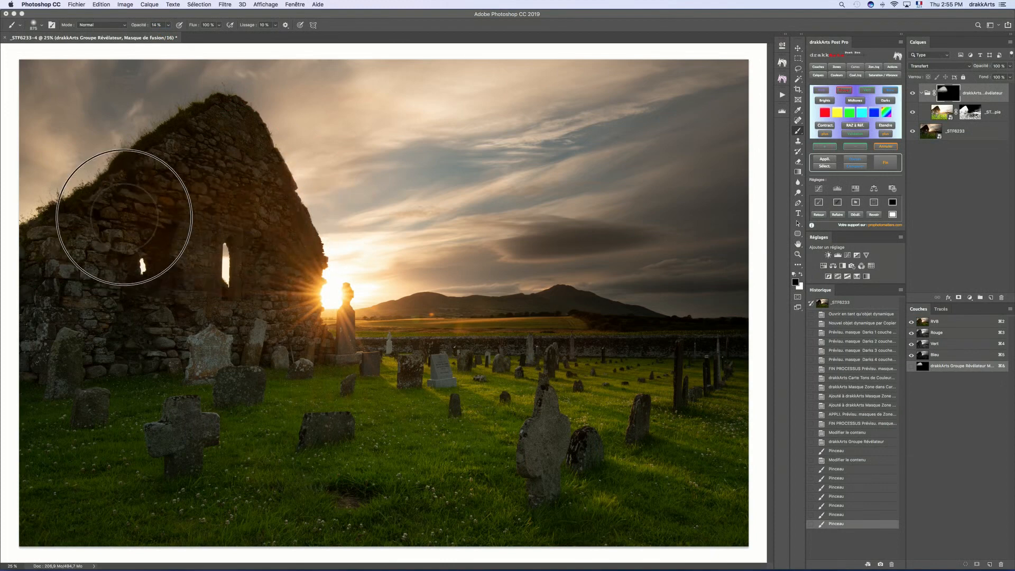
pyautogui.moveTo(104, 215)
pyautogui.mouseDown()
pyautogui.moveTo(257, 200)
pyautogui.moveTo(238, 202)
pyautogui.moveTo(280, 216)
pyautogui.mouseUp()
pyautogui.moveTo(136, 222); pyautogui.dragTo(54, 230)
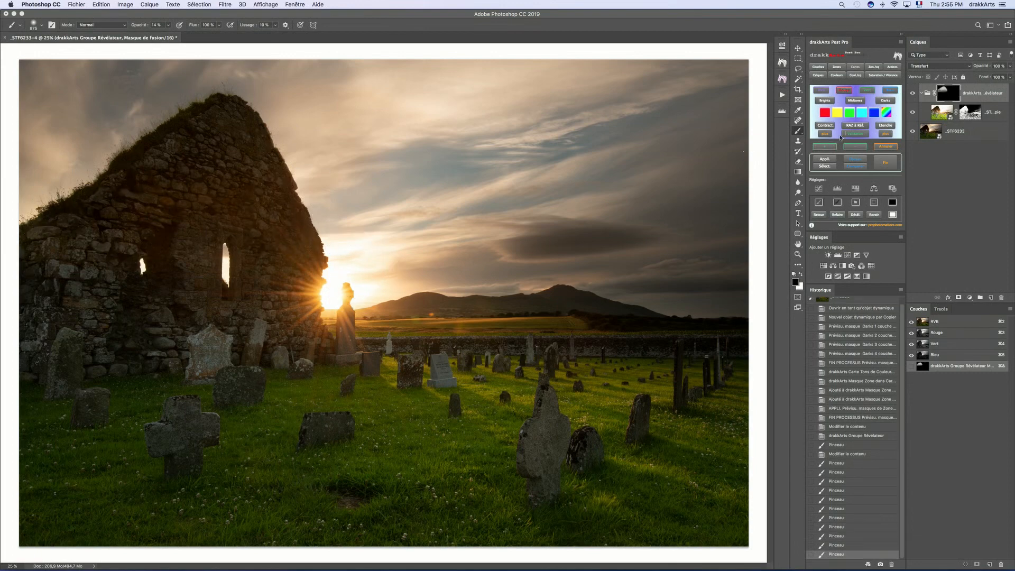
pyautogui.click(912, 93)
pyautogui.click(912, 93)
pyautogui.click(912, 93)
pyautogui.click(911, 93)
# Open the raw settings of the original _STF6233 smart object and set its tint to +18
pyautogui.click(929, 133)
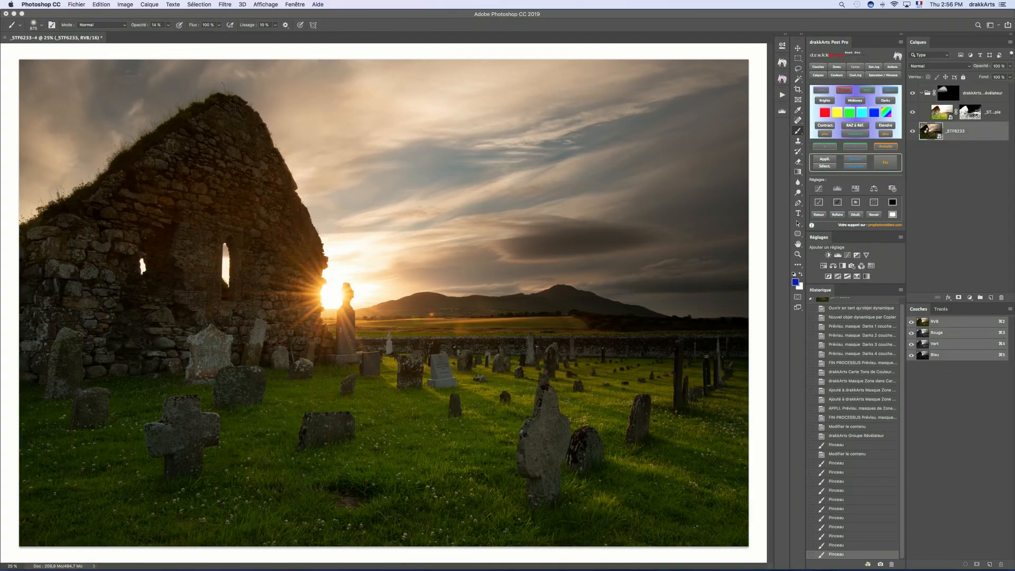
pyautogui.doubleClick(930, 132)
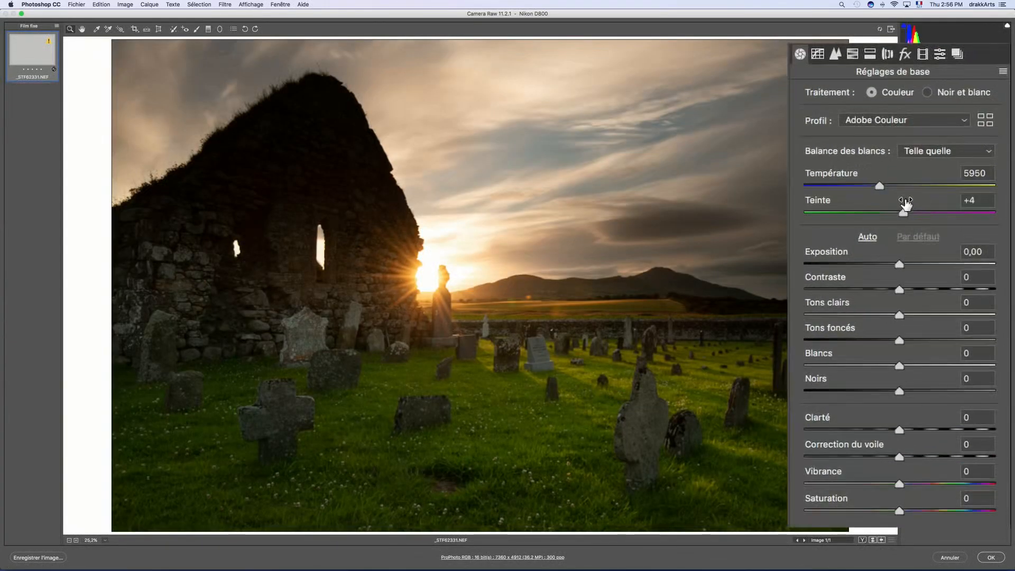
pyautogui.moveTo(957, 167); pyautogui.dragTo(961, 167)
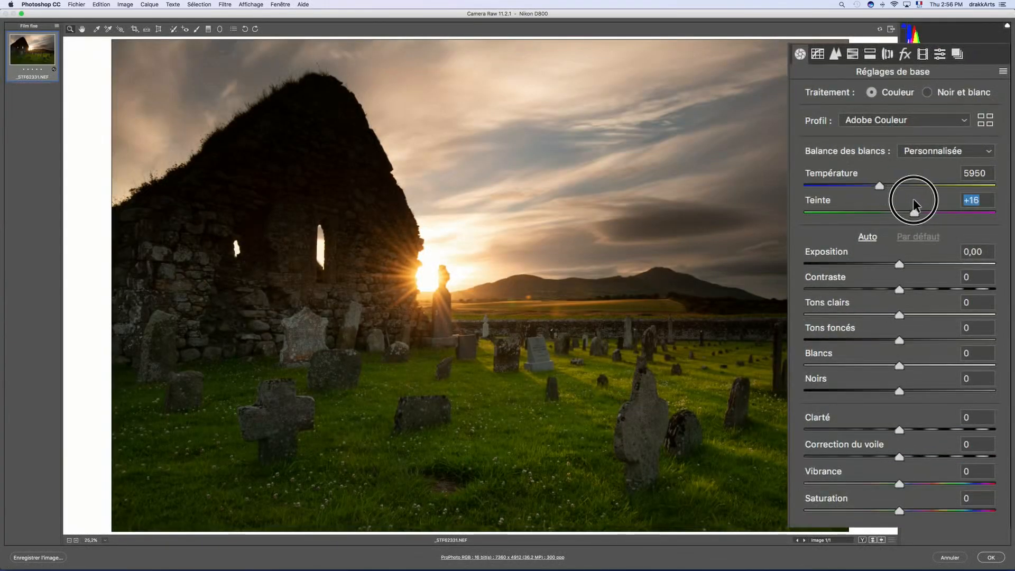
pyautogui.moveTo(914, 201); pyautogui.dragTo(916, 201)
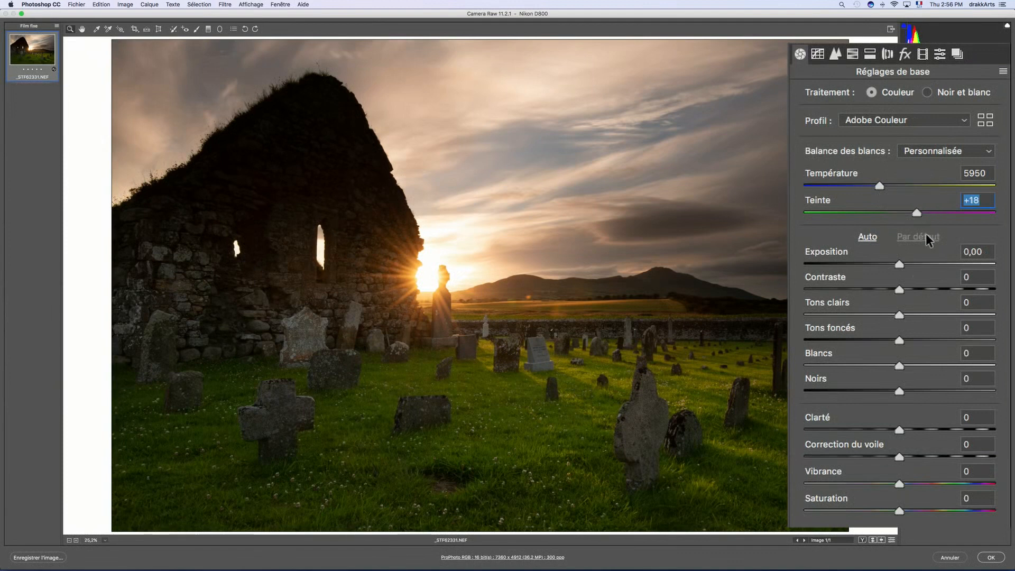
# Set the raw contrast to +20, highlights to -33, shadows to +100, whites to +34 and blacks to -10
pyautogui.moveTo(888, 284); pyautogui.dragTo(869, 310)
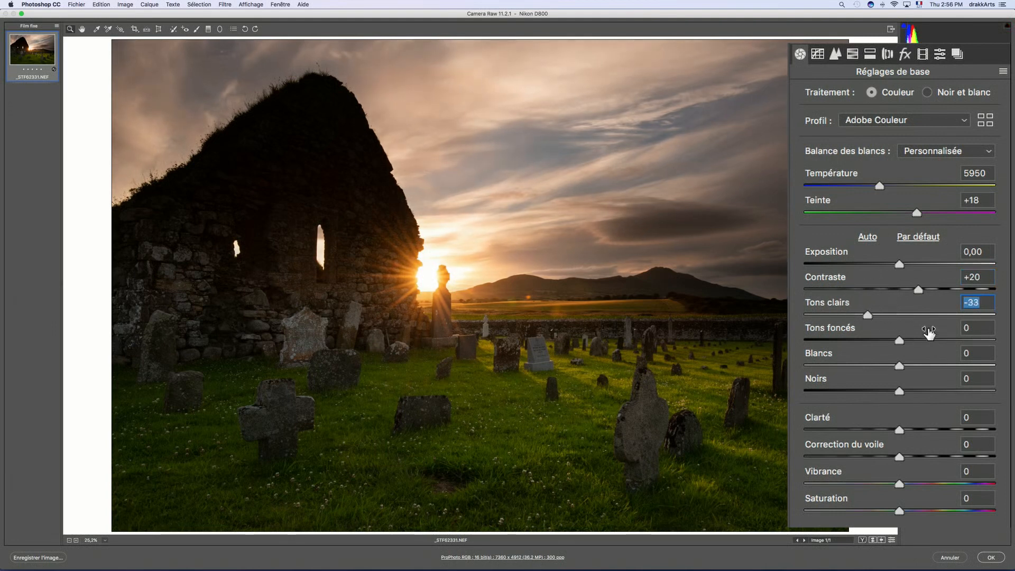
pyautogui.moveTo(931, 336); pyautogui.dragTo(1013, 323)
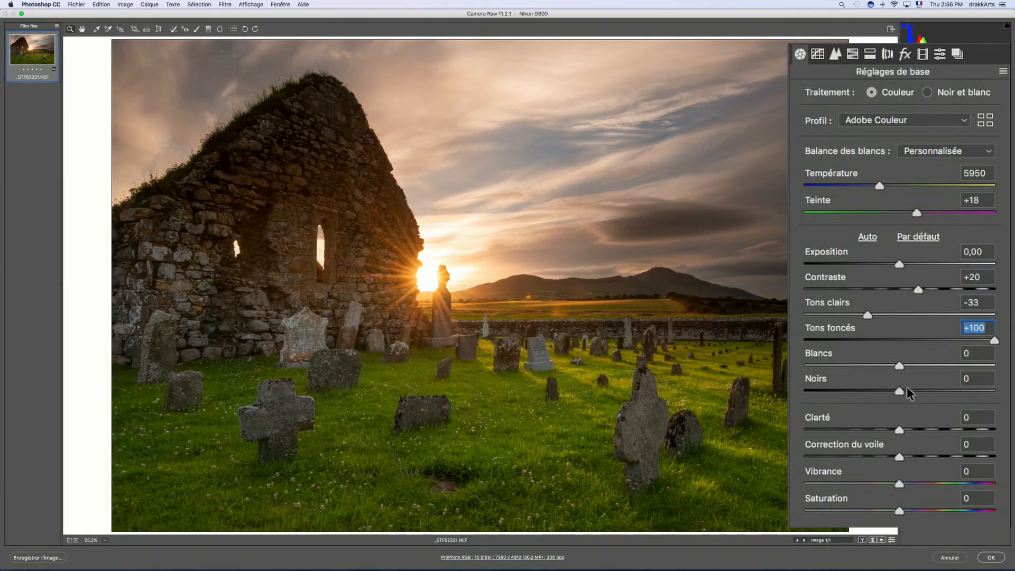
pyautogui.moveTo(905, 355); pyautogui.dragTo(933, 353)
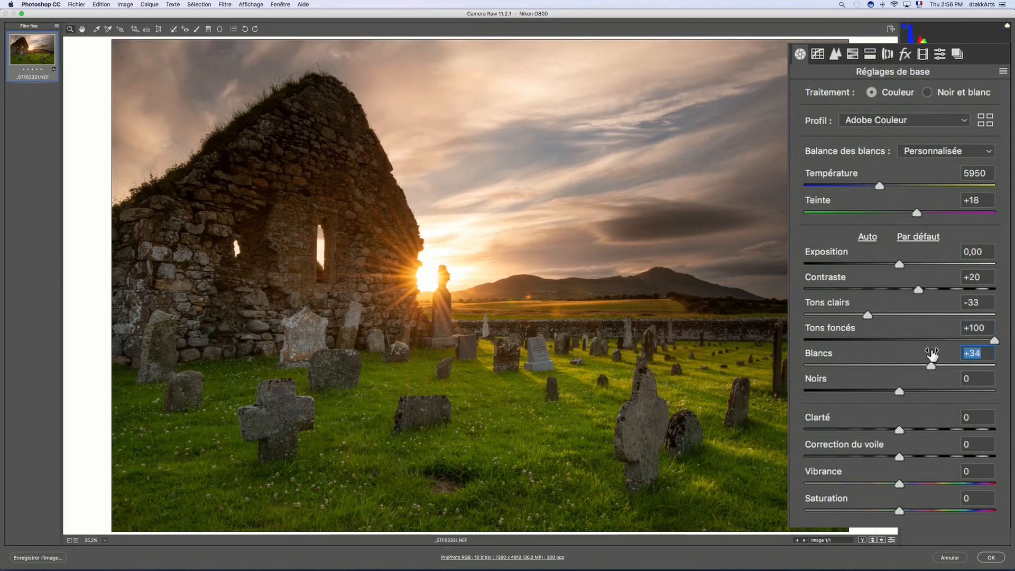
pyautogui.moveTo(902, 381); pyautogui.dragTo(896, 381)
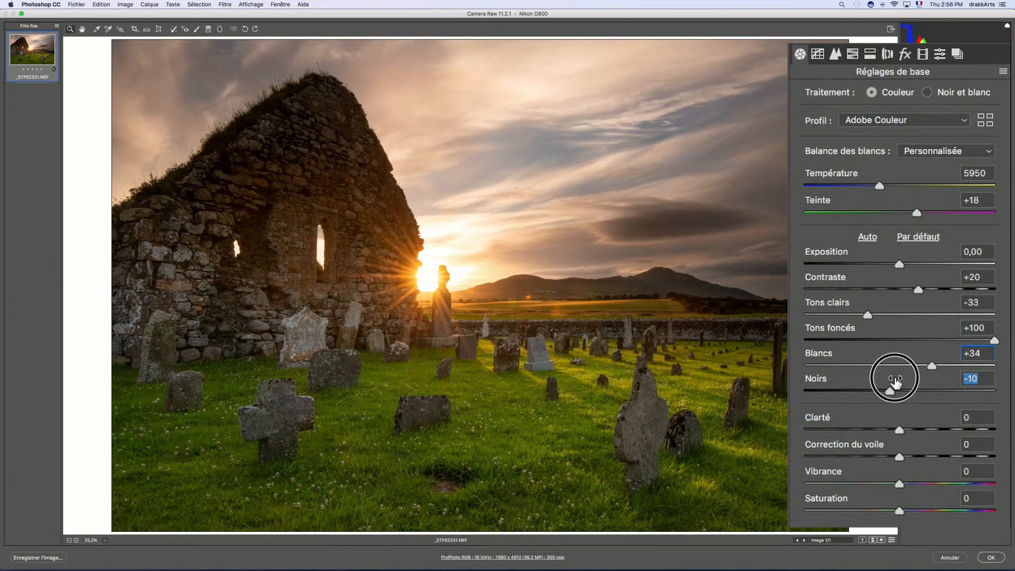
# Set the raw clarity to +10 and vibrance to +24, and apply the settings to the smart object
pyautogui.click(898, 419)
pyautogui.moveTo(897, 419); pyautogui.dragTo(907, 420)
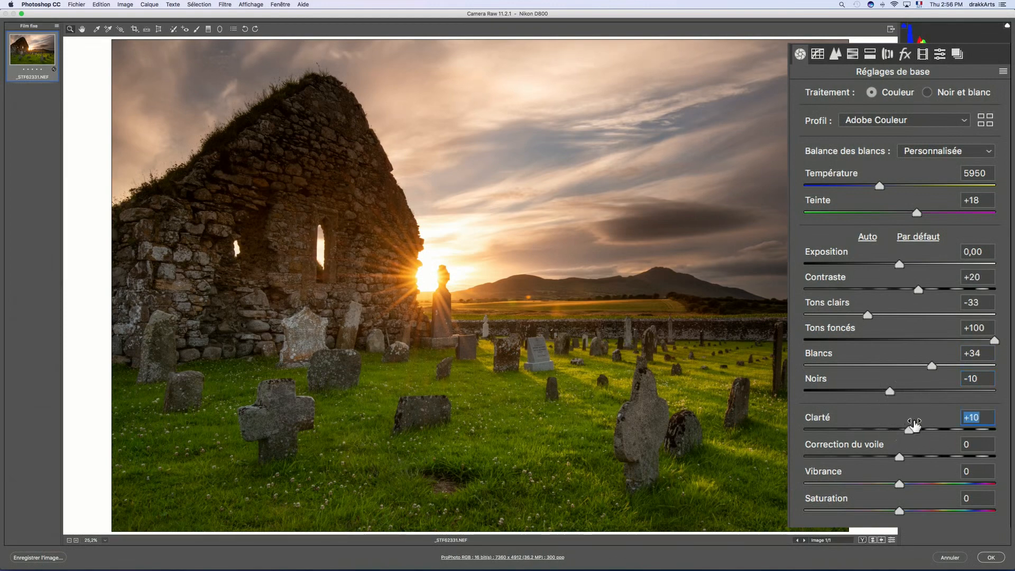
pyautogui.click(900, 473)
pyautogui.moveTo(899, 473); pyautogui.dragTo(918, 472)
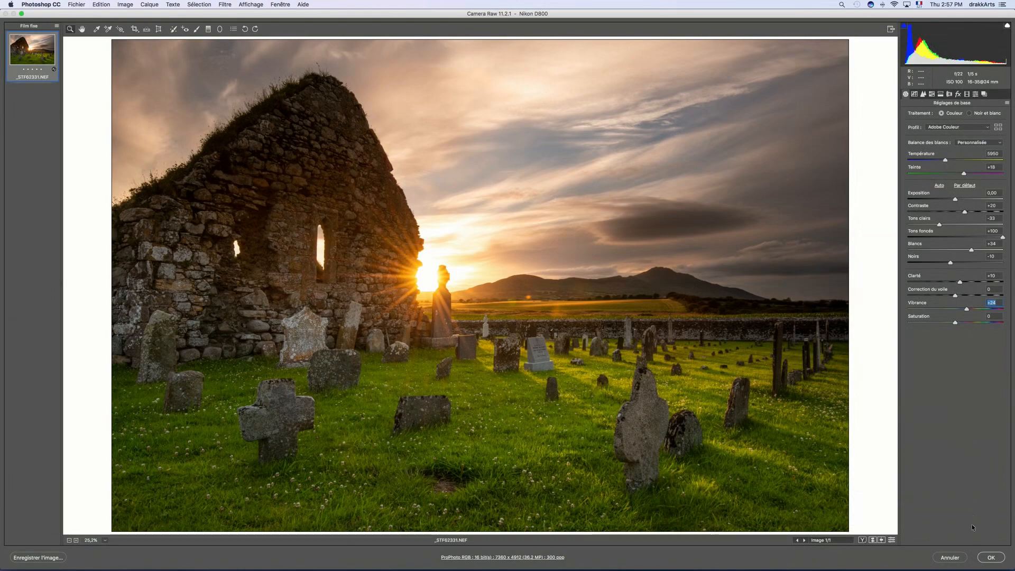
pyautogui.click(988, 557)
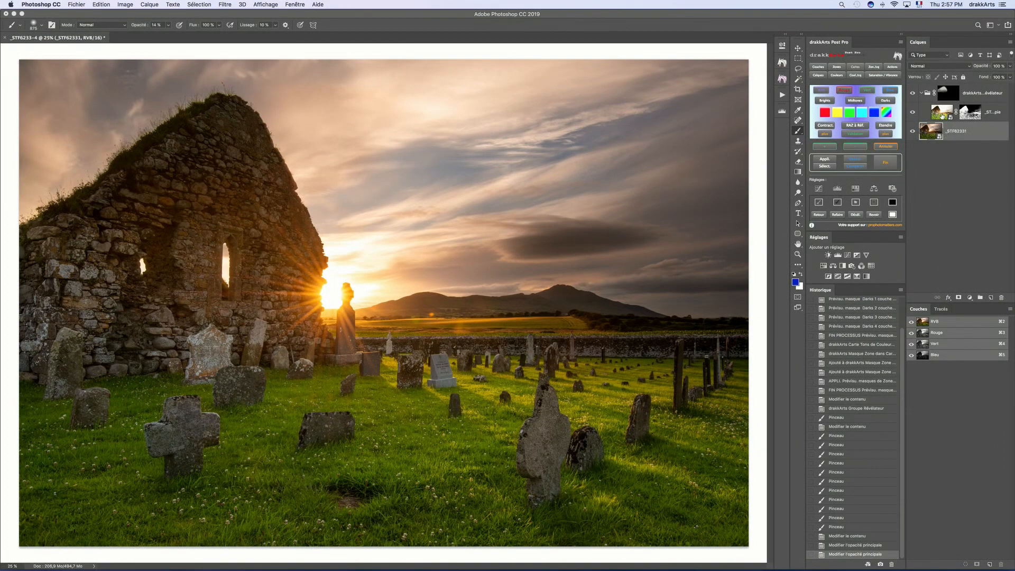
# Lower the _STF6233 copie layer's opacity to 55 % and apply the reveal group's mask to the layer with the drakkArts group mask action
pyautogui.click(942, 113)
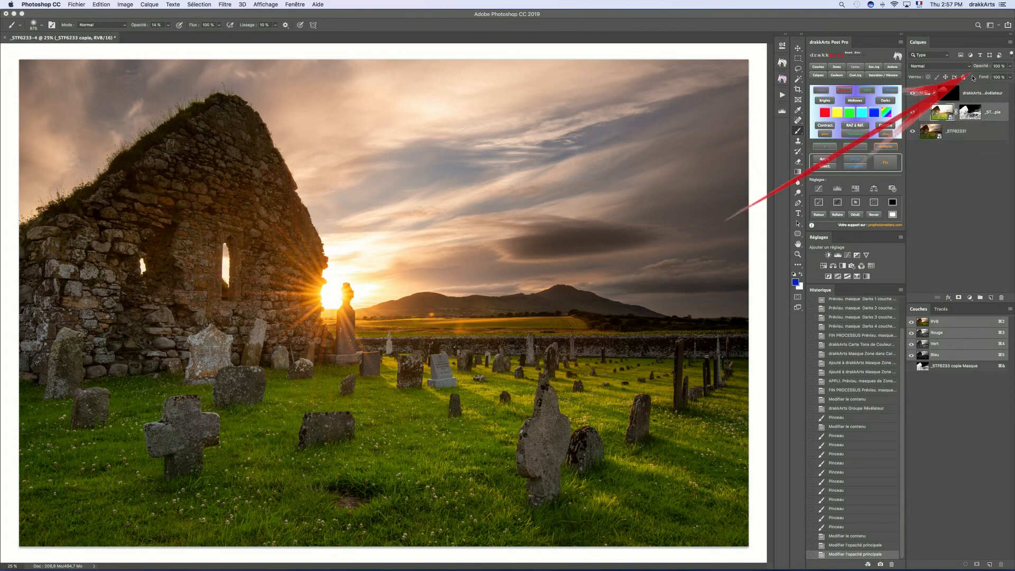
pyautogui.moveTo(983, 67)
pyautogui.mouseDown()
pyautogui.moveTo(891, 69)
pyautogui.moveTo(911, 70)
pyautogui.mouseUp()
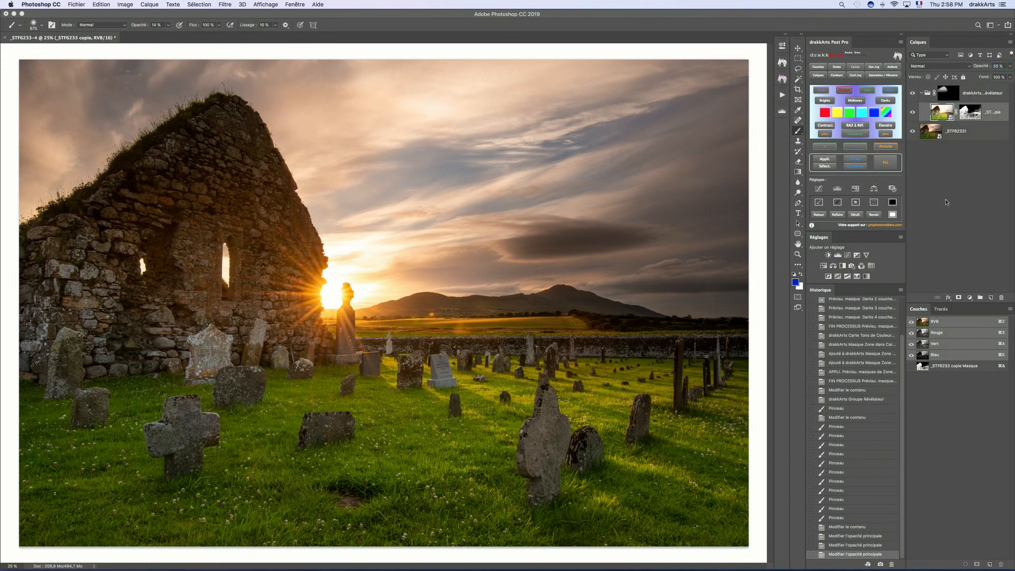
pyautogui.click(945, 95)
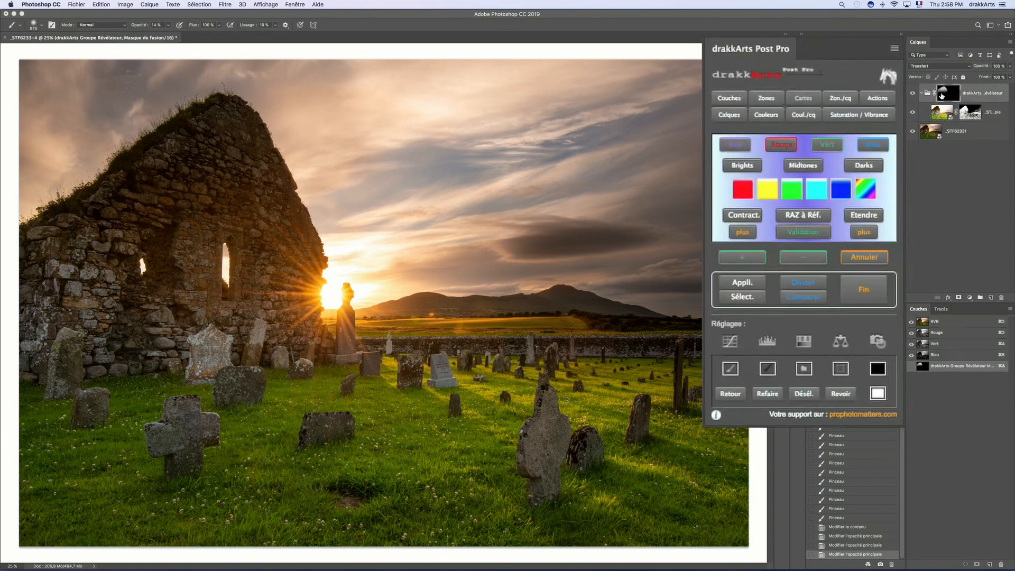
pyautogui.click(878, 98)
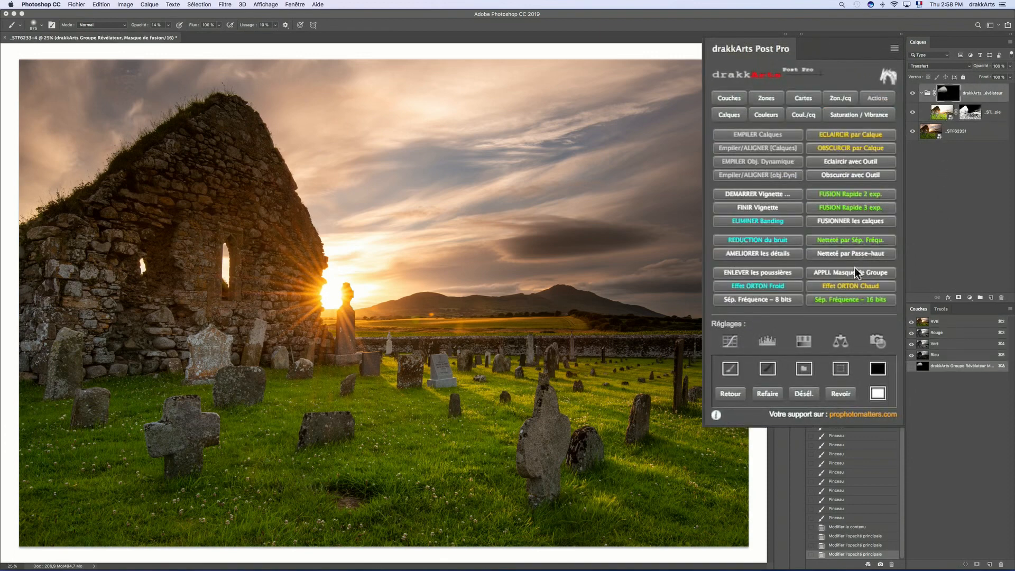
pyautogui.click(852, 271)
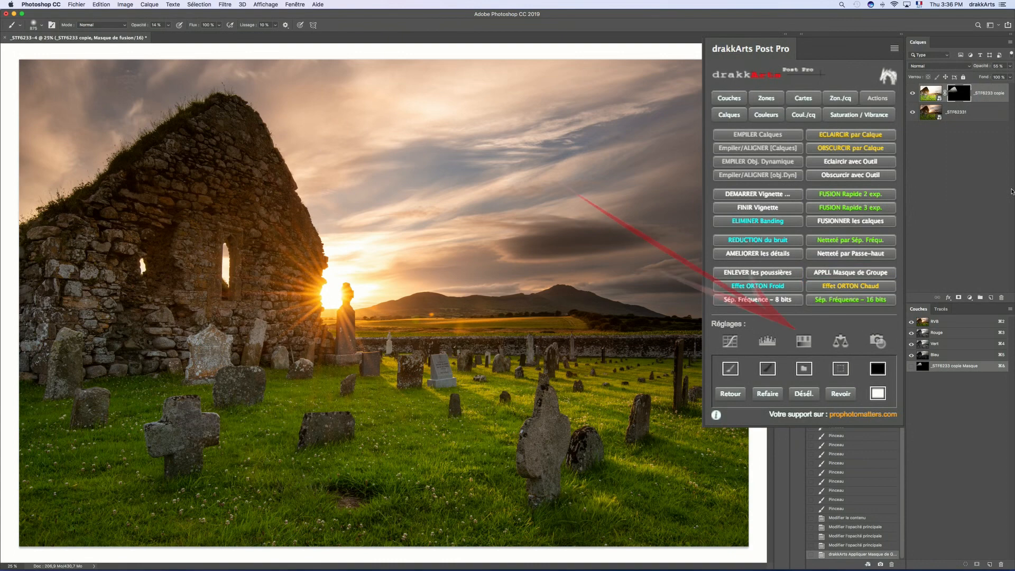
# Add a clipped Teinte/Saturation adjustment to the _STF6233 copie layer, set the Jaunes saturation to -100 and shift its colour range
pyautogui.click(803, 343)
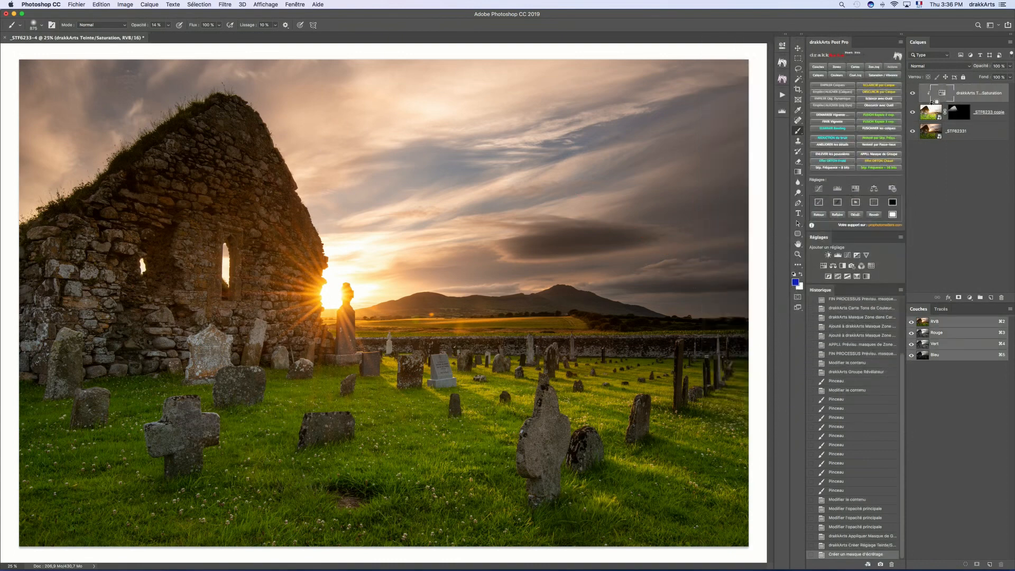
pyautogui.doubleClick(942, 94)
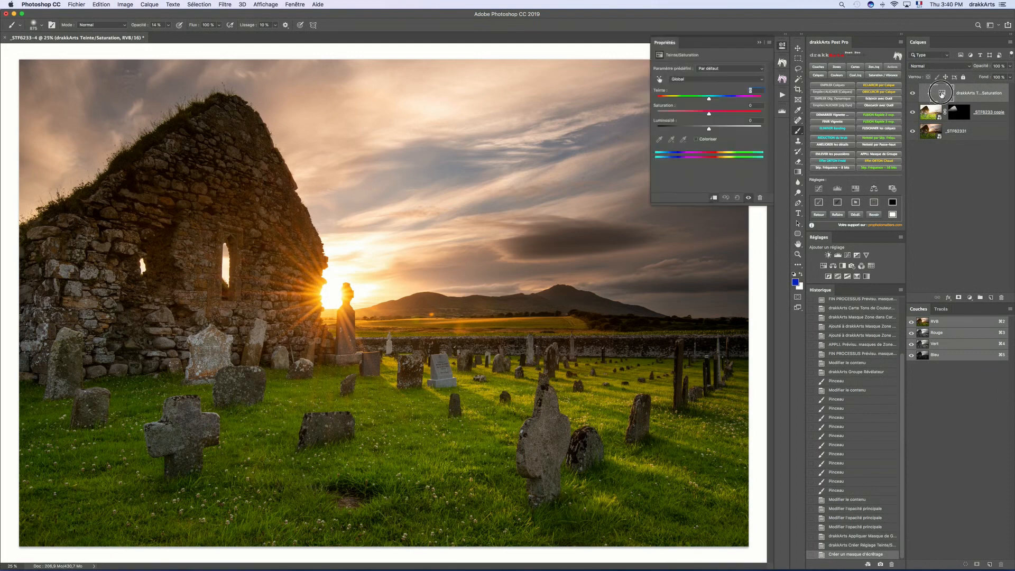
pyautogui.click(711, 80)
pyautogui.click(707, 97)
pyautogui.moveTo(709, 112); pyautogui.dragTo(652, 116)
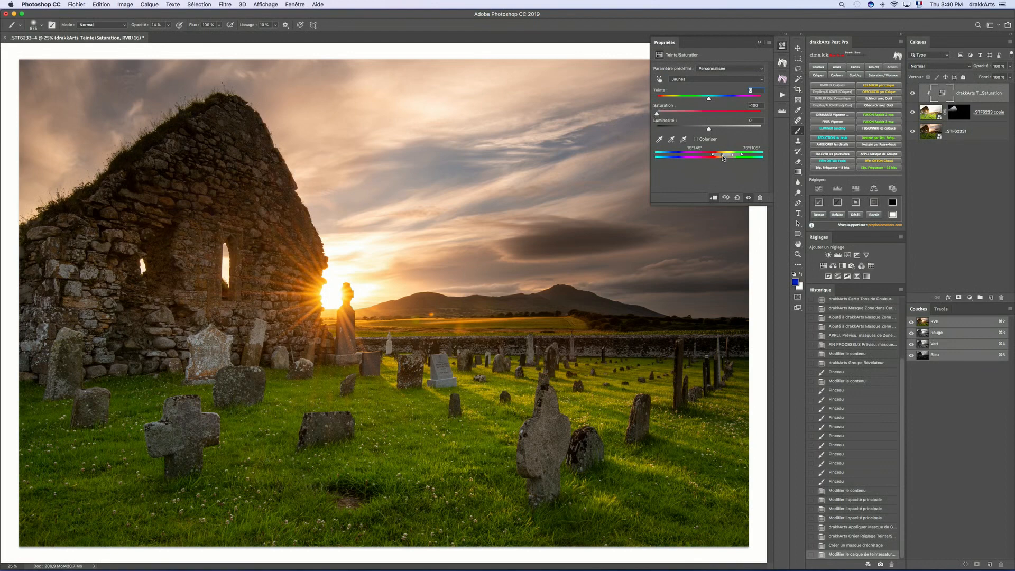
pyautogui.moveTo(723, 157); pyautogui.dragTo(734, 156)
pyautogui.click(912, 94)
pyautogui.click(912, 96)
# Add a clipped Luminosité/Contraste adjustment above the _STF6233 copie layer and set its brightness to 100
pyautogui.click(929, 113)
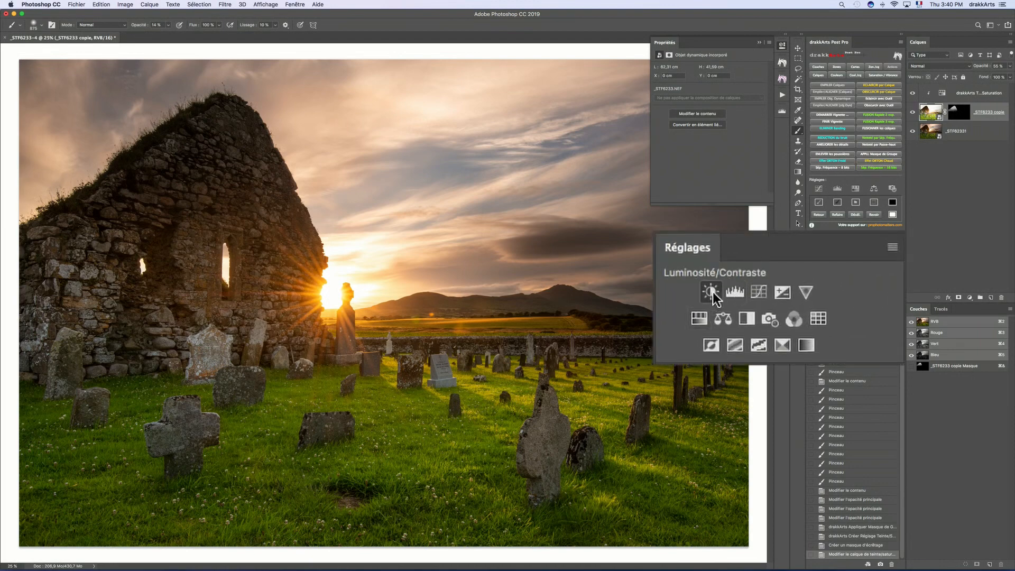
pyautogui.click(712, 292)
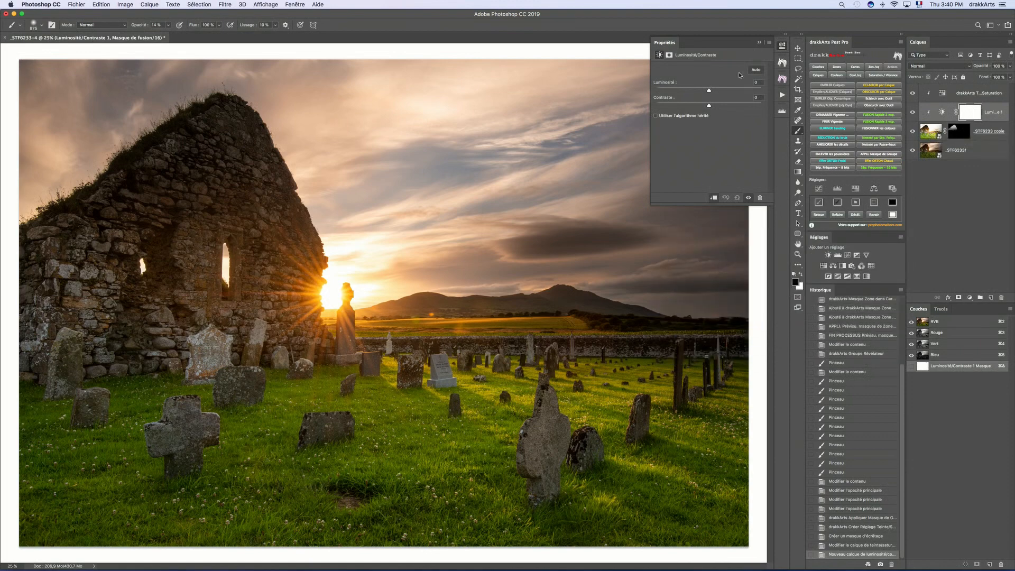
pyautogui.moveTo(709, 93); pyautogui.dragTo(744, 92)
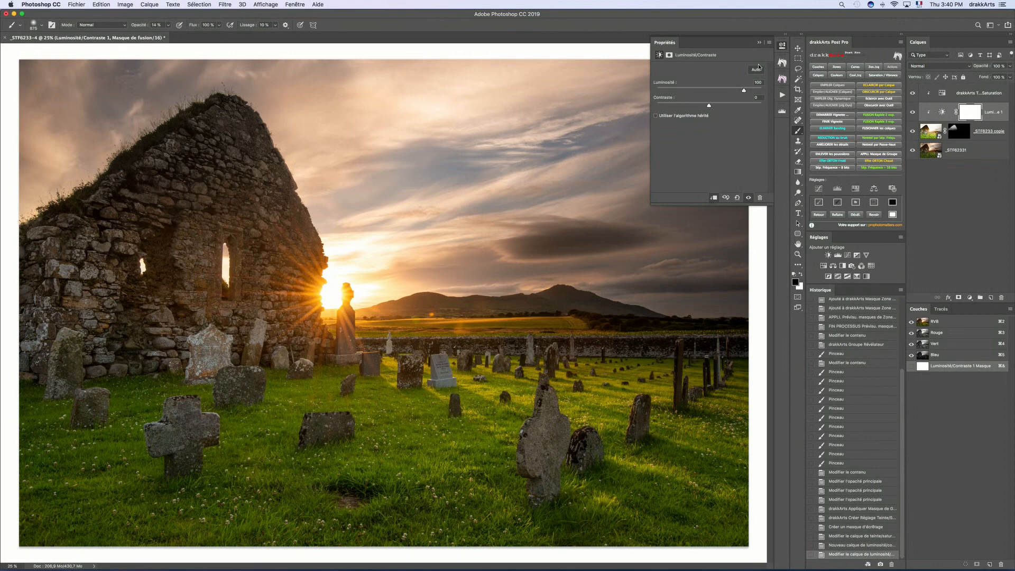
pyautogui.click(786, 46)
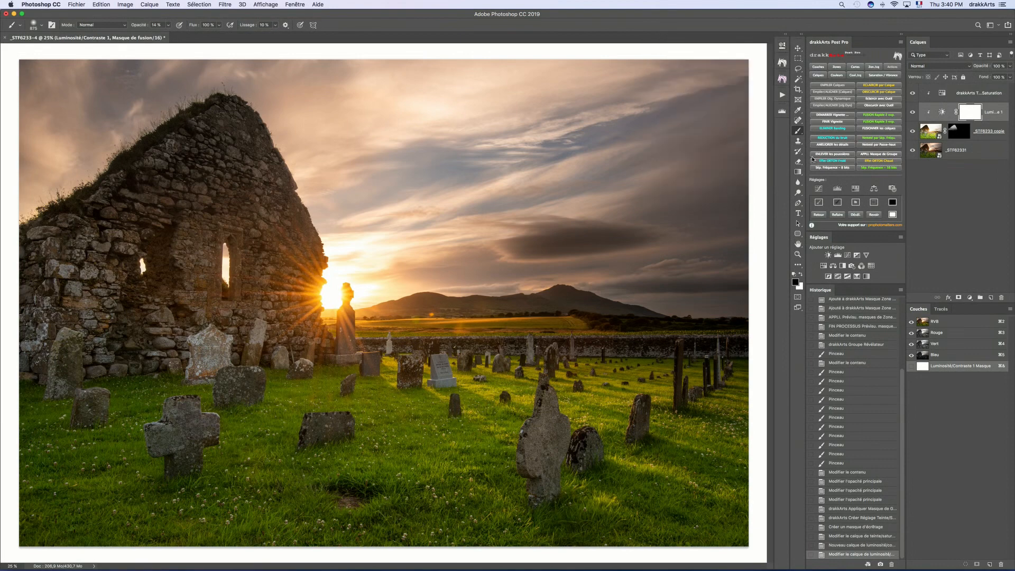
# Compare the image with and without the _STF6233 copie layer, and inspect the ruin's stonework and edges at 100 %
pyautogui.click(912, 132)
pyautogui.click(913, 132)
pyautogui.click(912, 132)
pyautogui.click(913, 132)
pyautogui.doubleClick(798, 255)
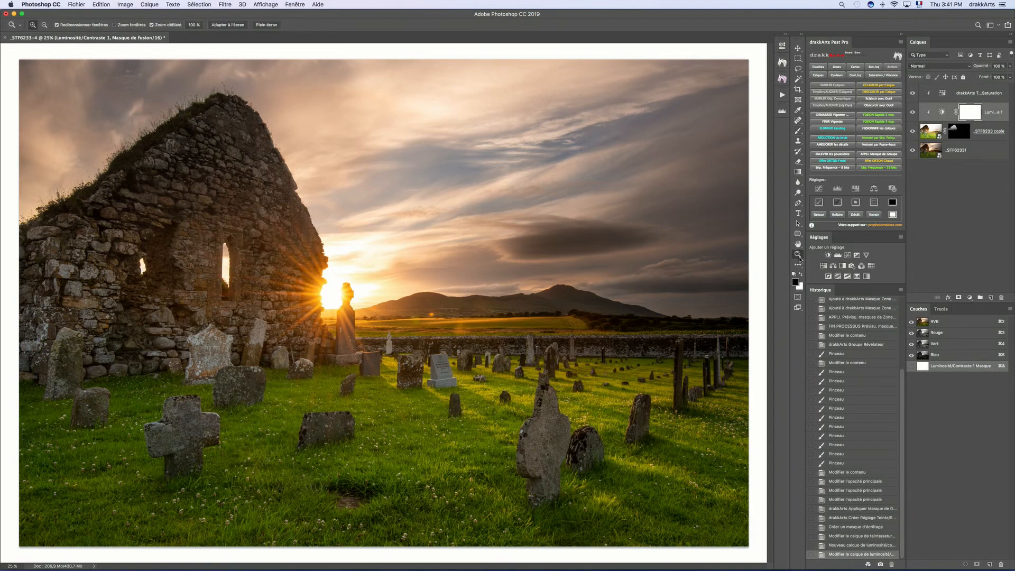
pyautogui.moveTo(191, 134); pyautogui.dragTo(476, 286)
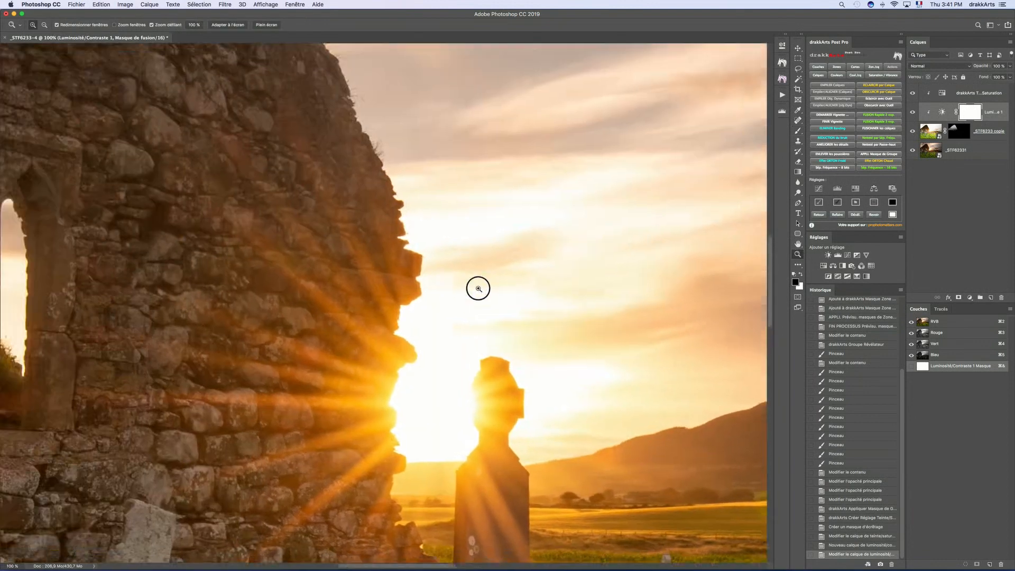
pyautogui.moveTo(357, 153); pyautogui.dragTo(544, 333)
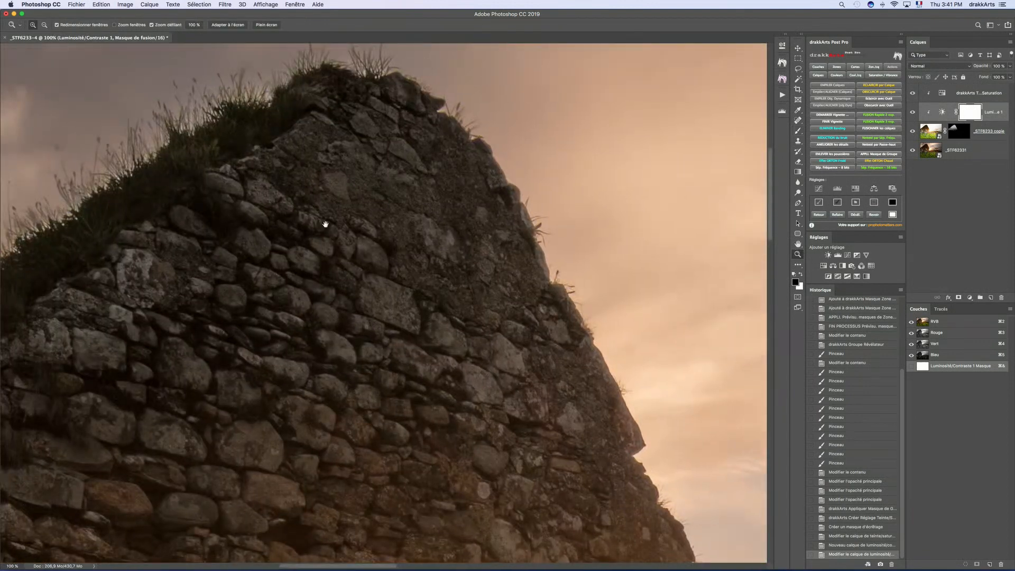
pyautogui.moveTo(154, 290); pyautogui.dragTo(433, 249)
pyautogui.moveTo(351, 309); pyautogui.dragTo(460, 214)
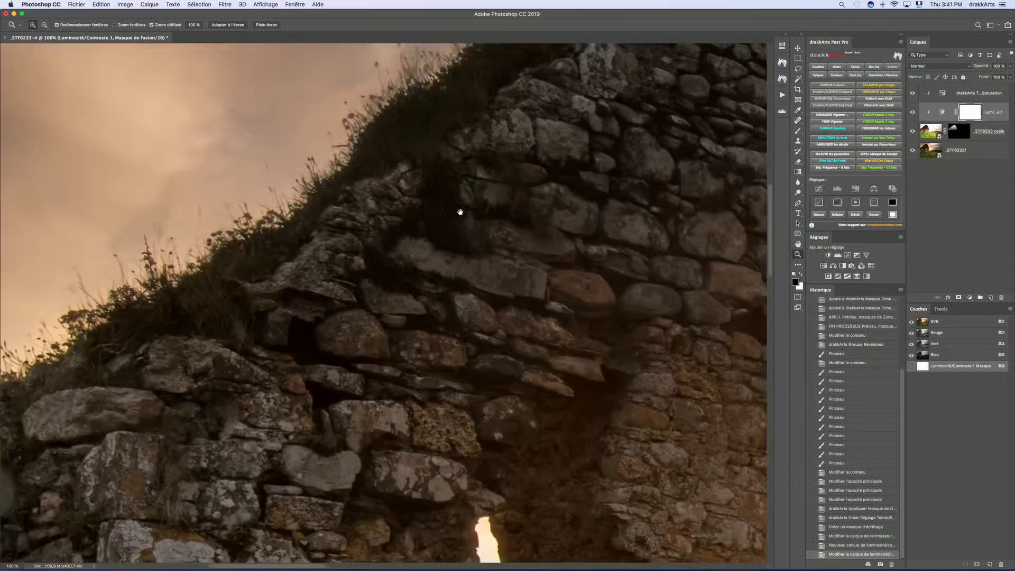
pyautogui.moveTo(461, 282); pyautogui.dragTo(344, 168)
pyautogui.moveTo(581, 210); pyautogui.dragTo(402, 282)
pyautogui.moveTo(575, 191); pyautogui.dragTo(390, 158)
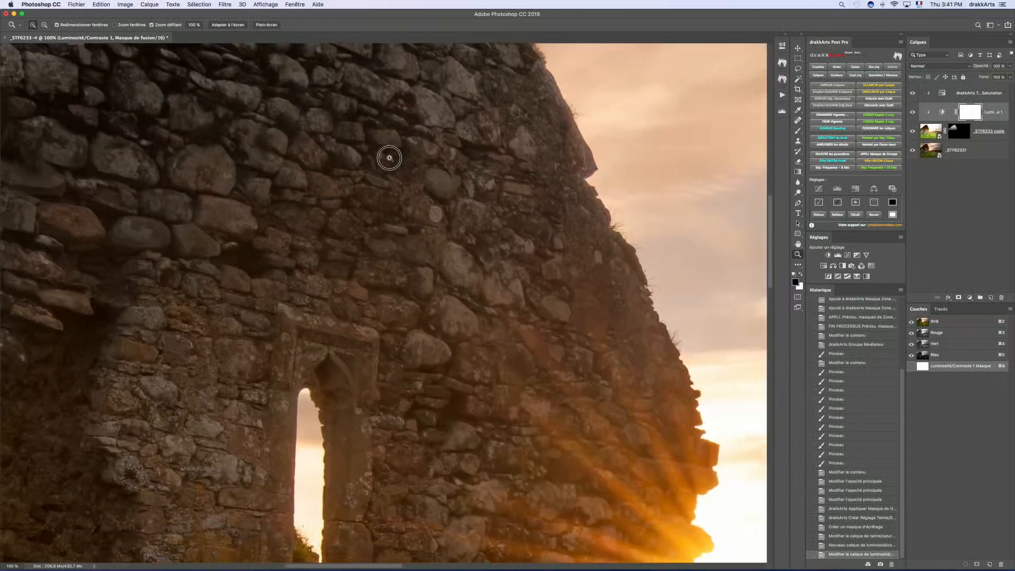
pyautogui.moveTo(379, 203); pyautogui.dragTo(434, 299)
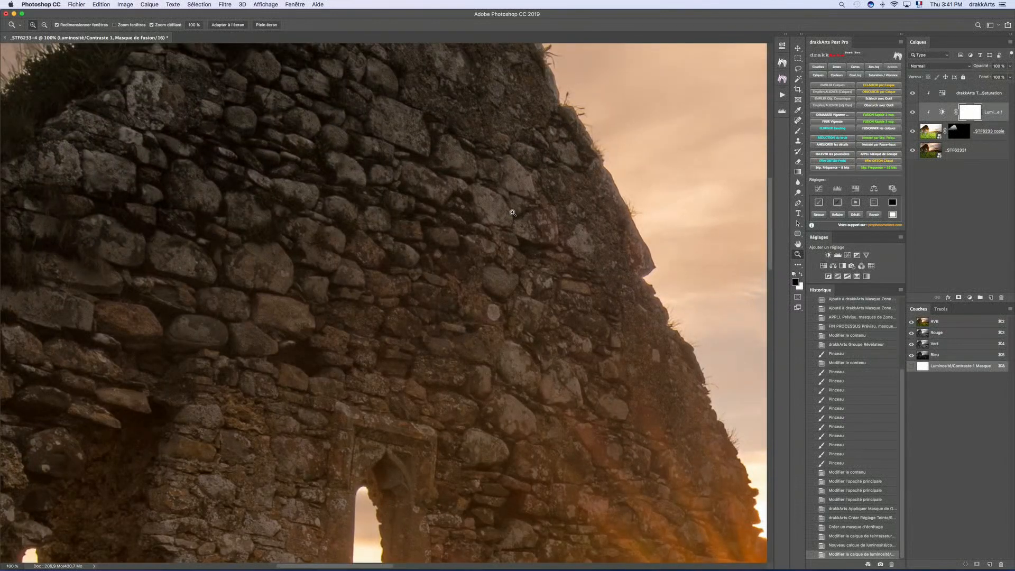